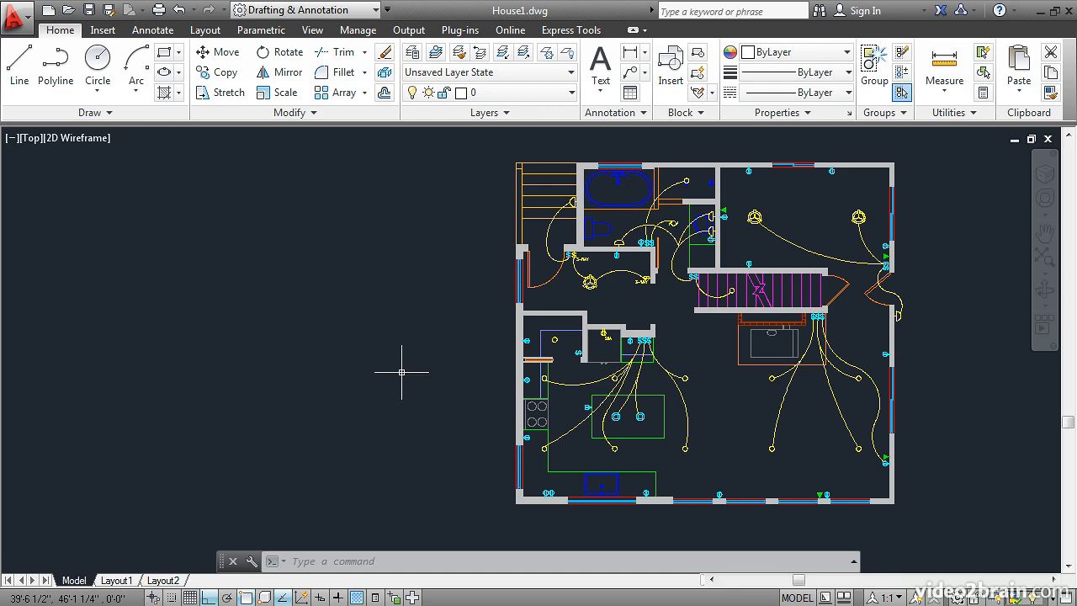
- Open the layer manager and create a new layer named A-Header
click(413, 52)
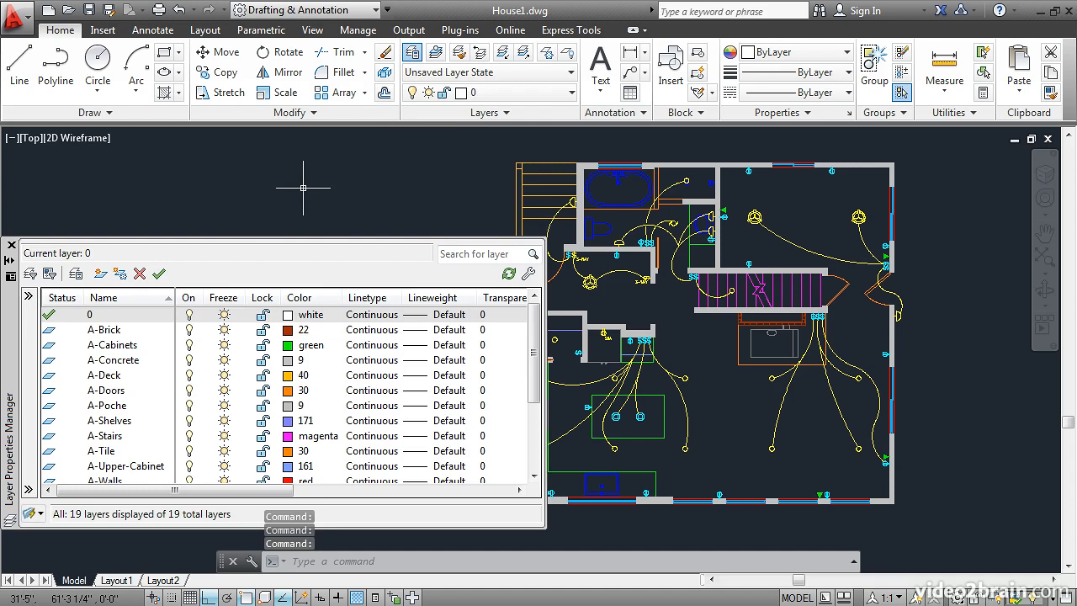
click(99, 274)
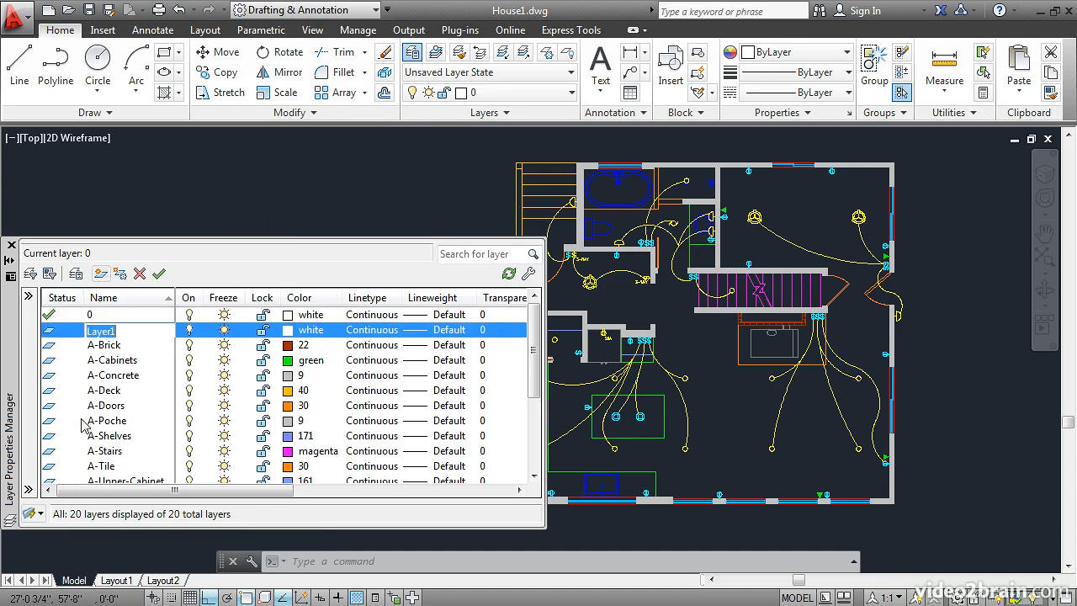
text(A-Header)
key(Return)
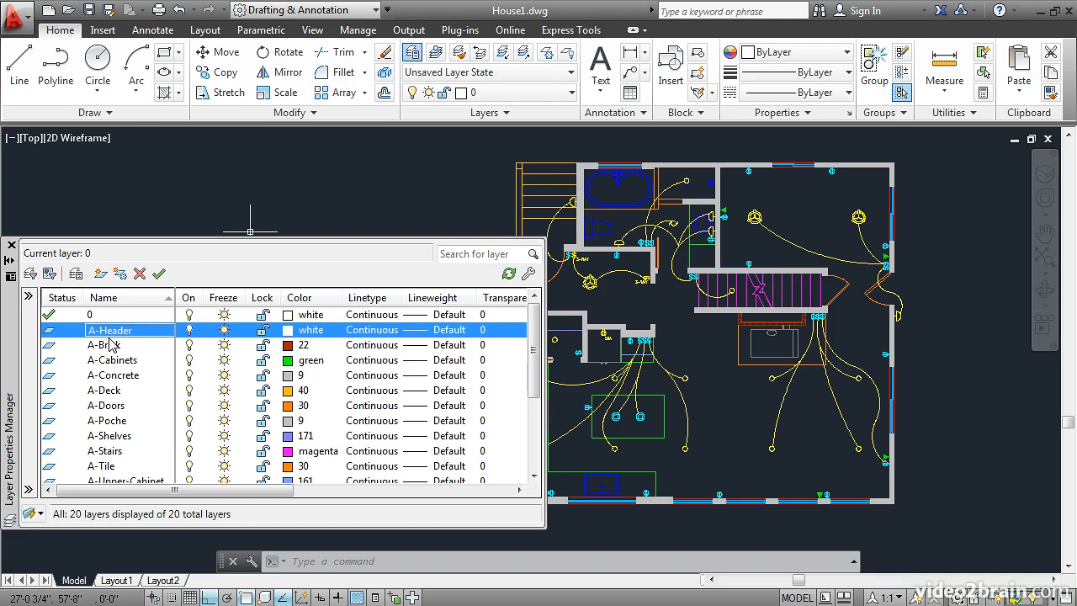
- Create a layer property filter named Electrical that matches layer names with E*
click(28, 298)
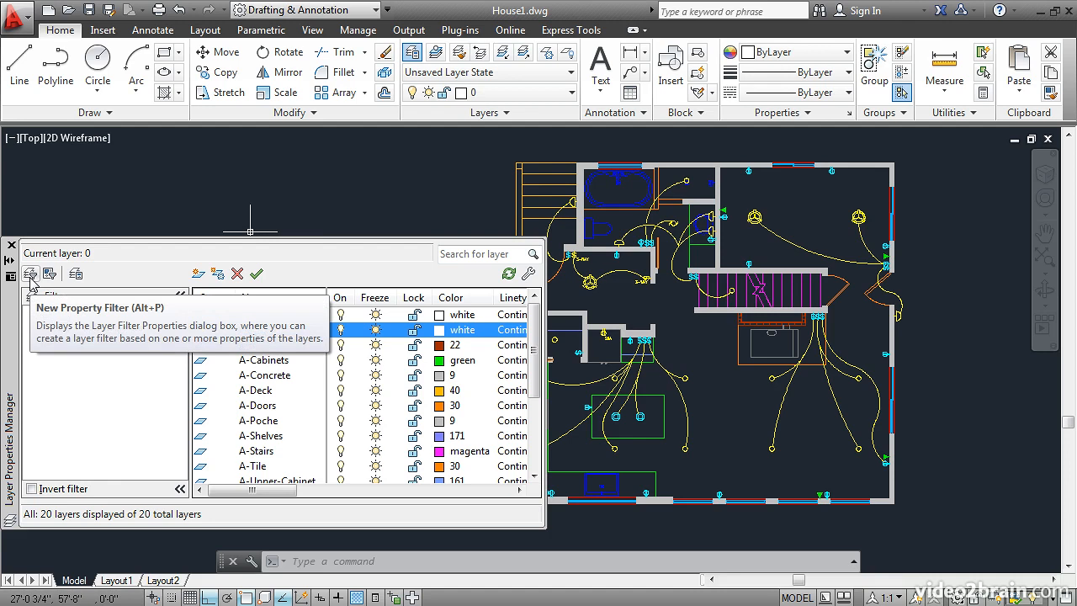
click(30, 276)
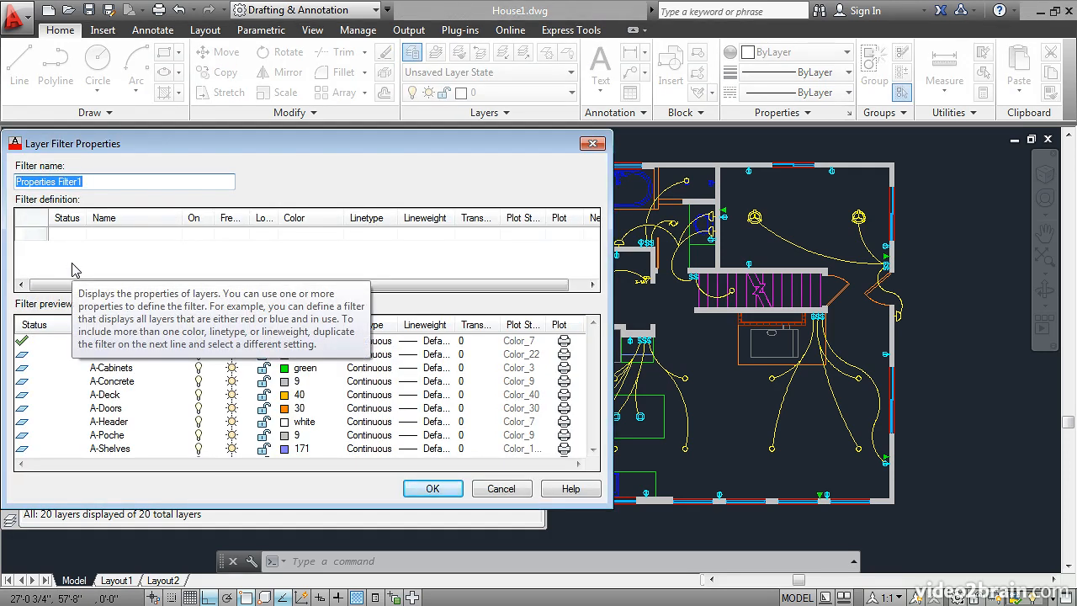
text(Electrical)
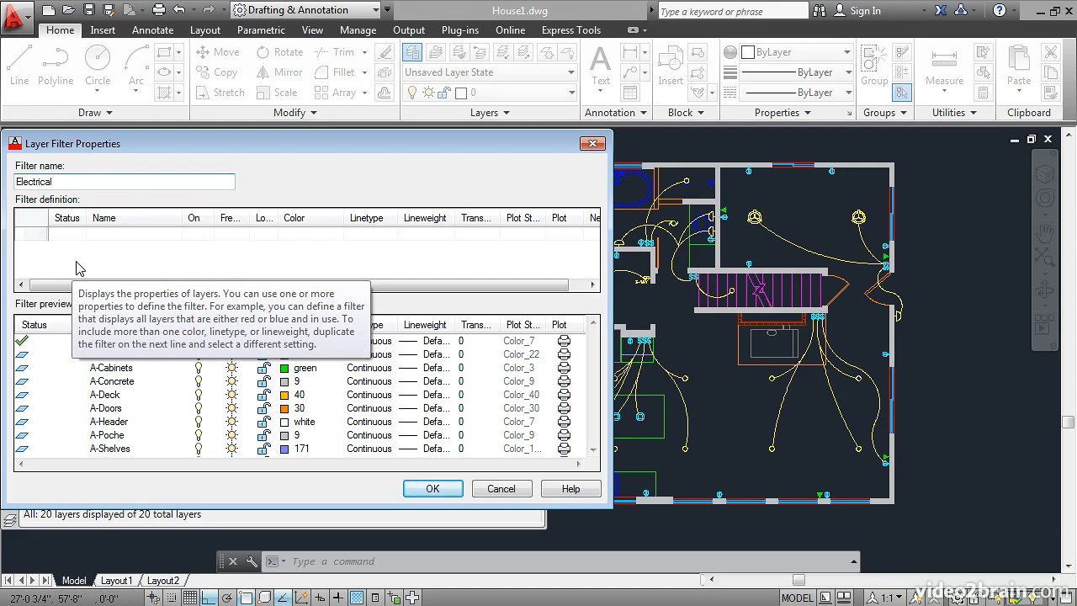
click(103, 234)
text(*)
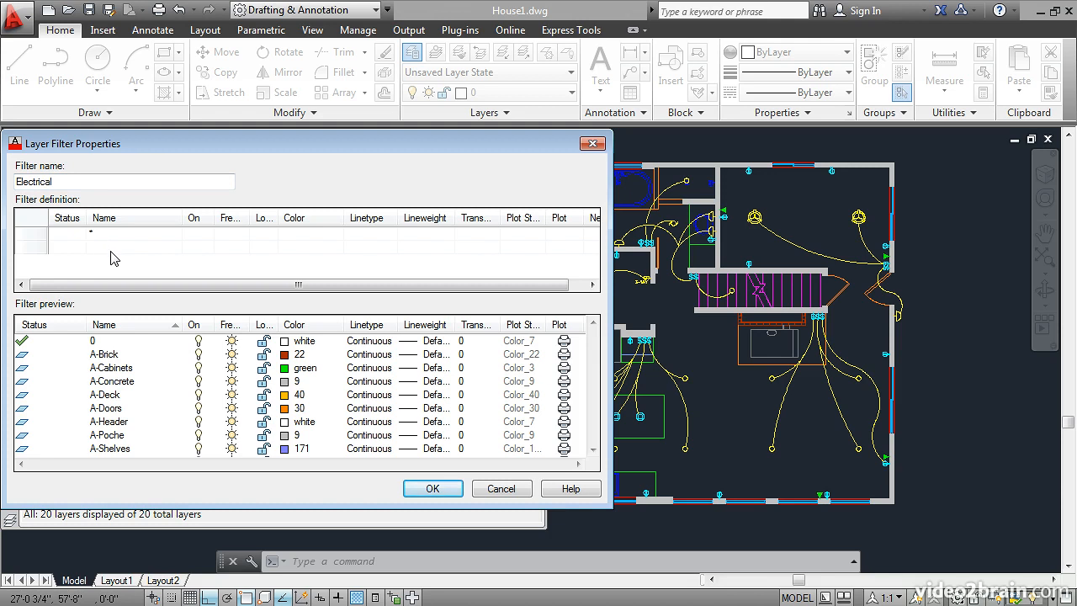
text(E)
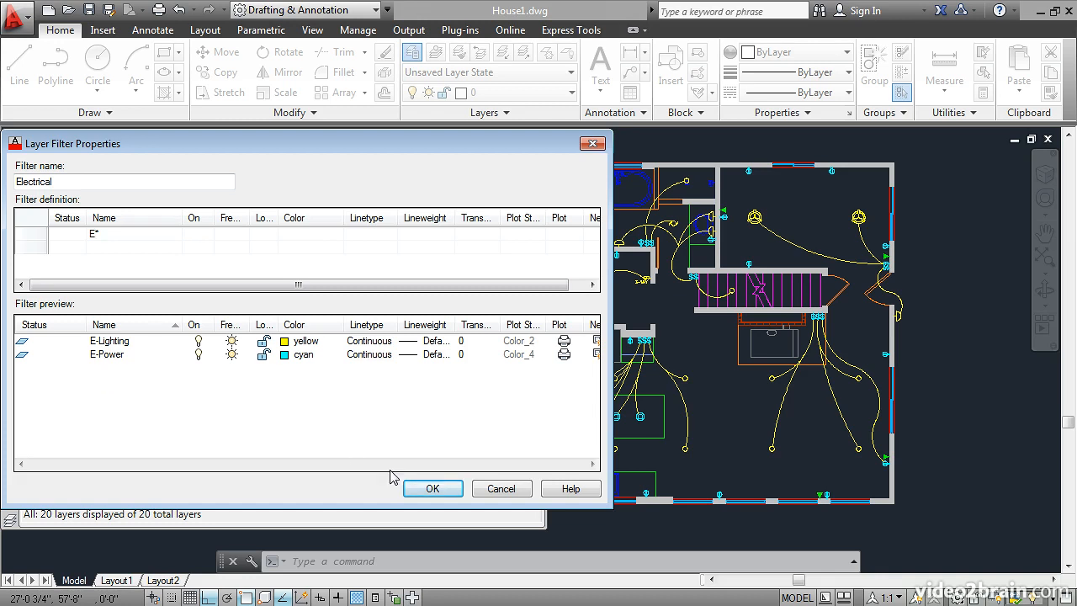
click(426, 488)
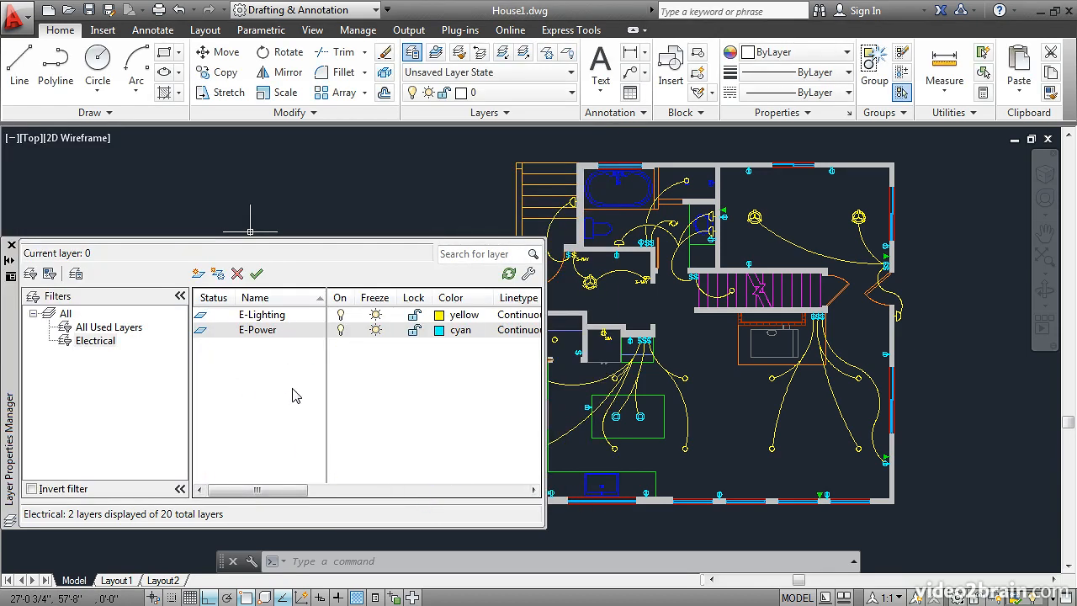
- List all layers again and add a new layer group filter, keeping its default name
click(66, 315)
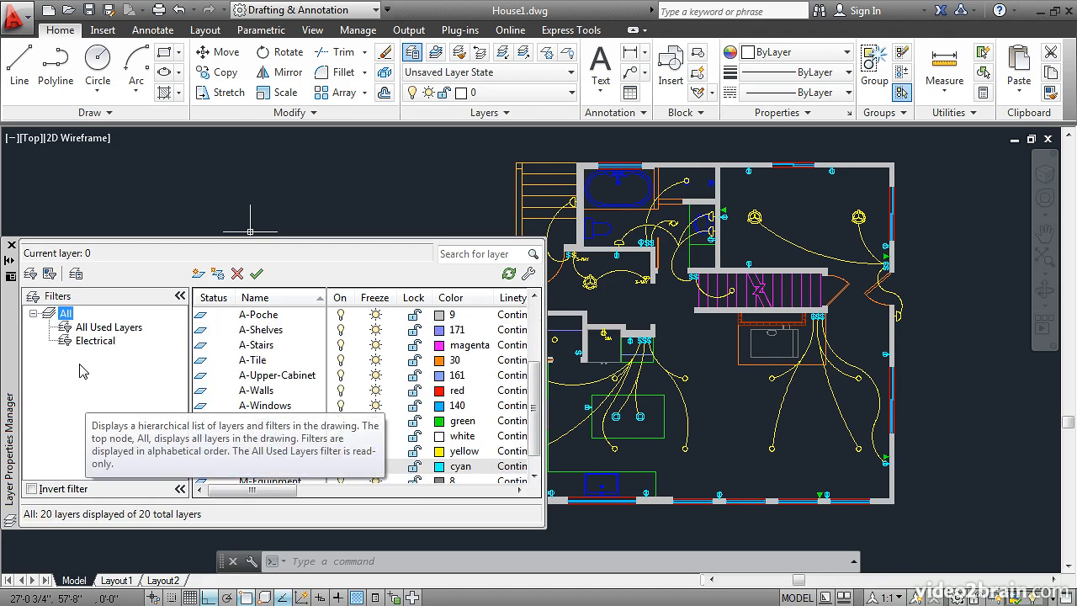
click(49, 274)
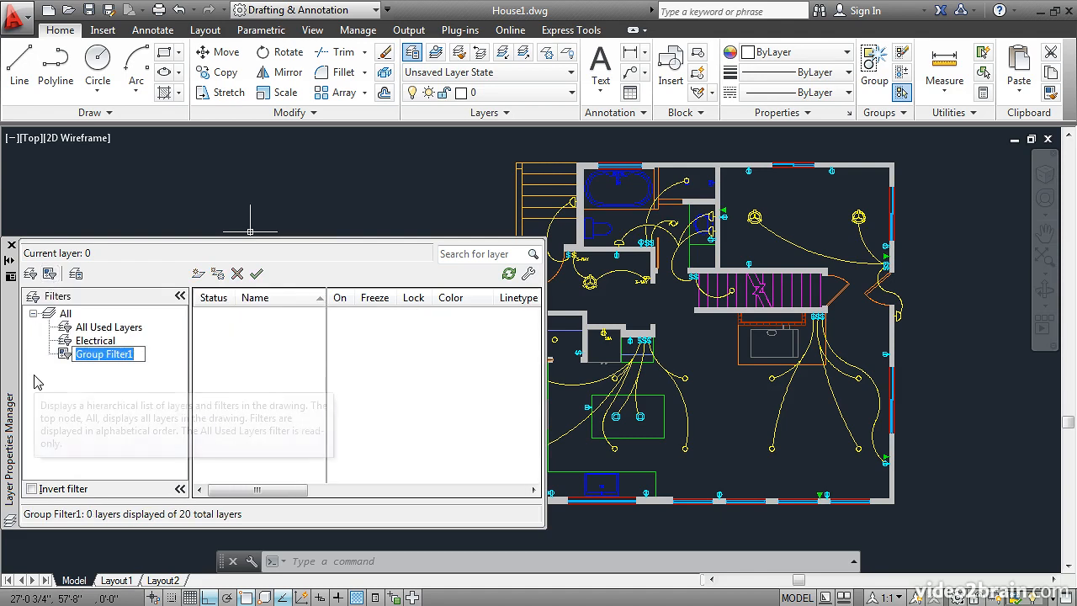
key(Return)
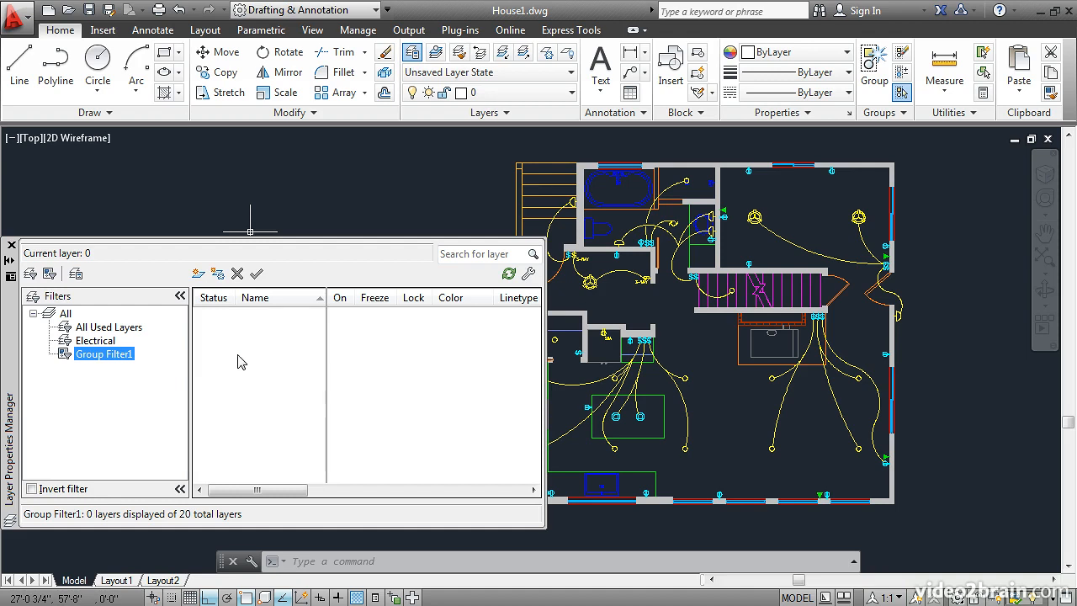
- Add the layers A-Doors, A-Poche, E-Lighting, E-Power and D-Communication to the group filter from the full layer list
click(49, 312)
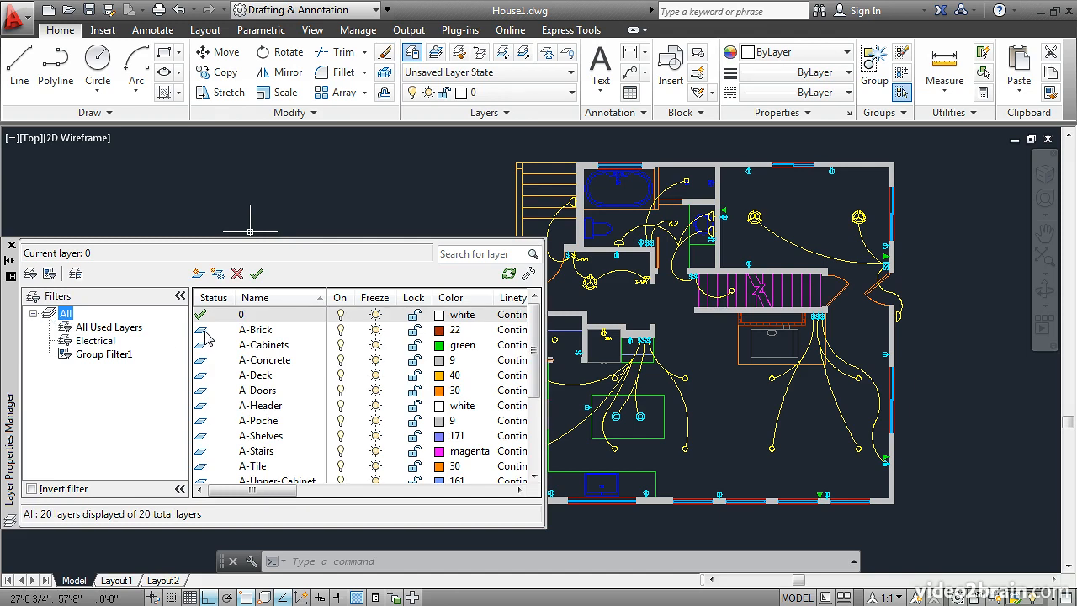
click(257, 396)
drag(258, 395, 113, 362)
drag(245, 429, 107, 364)
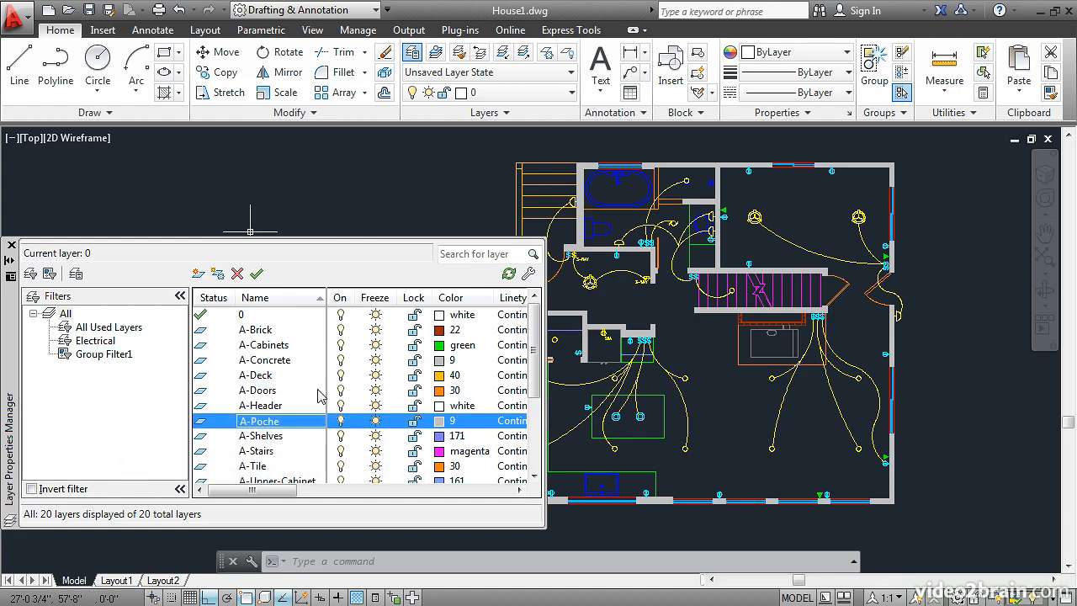
drag(535, 337, 541, 407)
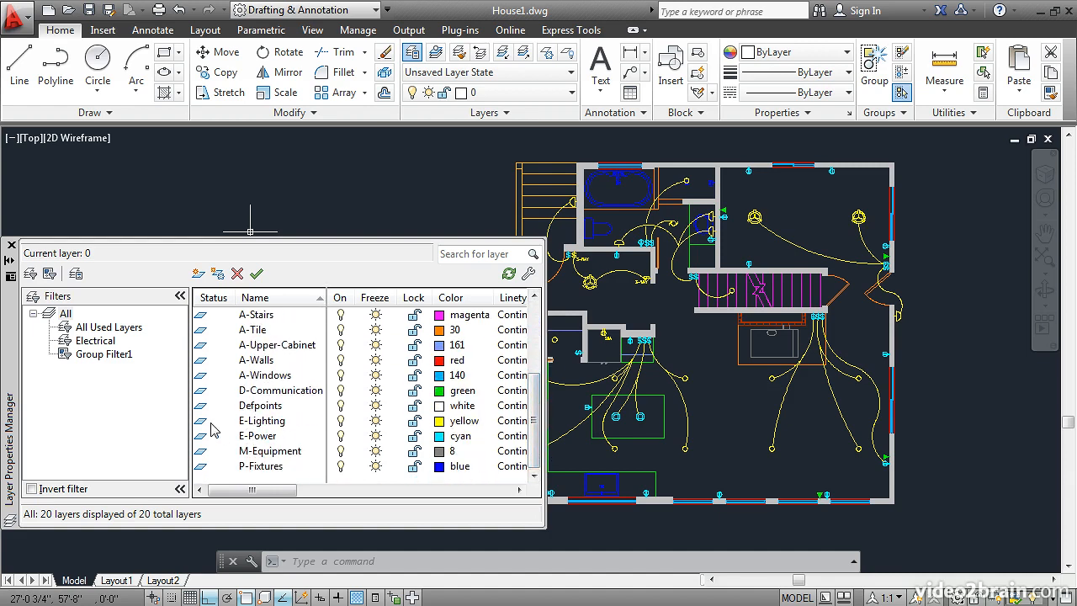
drag(210, 421, 111, 358)
drag(203, 439, 108, 367)
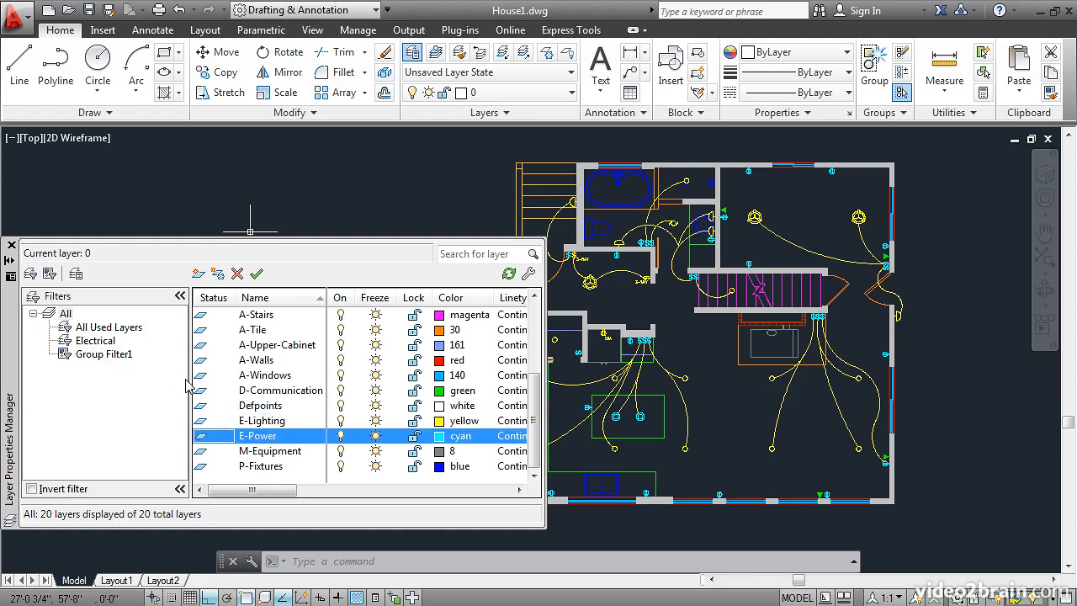
drag(204, 392, 111, 362)
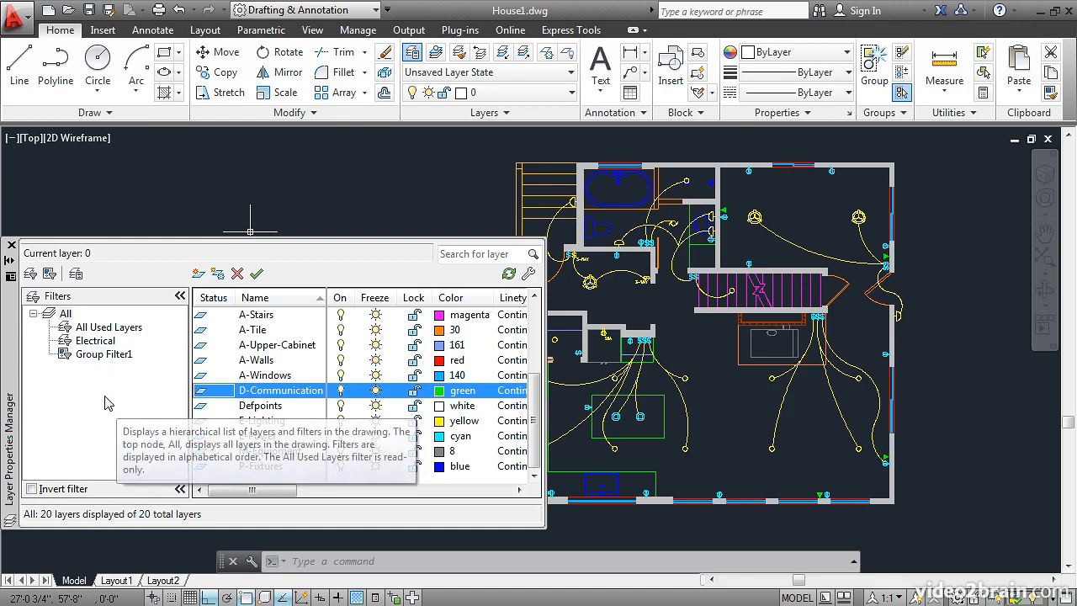
- Turn off all layers in the group filter, from A-Doors through E-Power
click(80, 355)
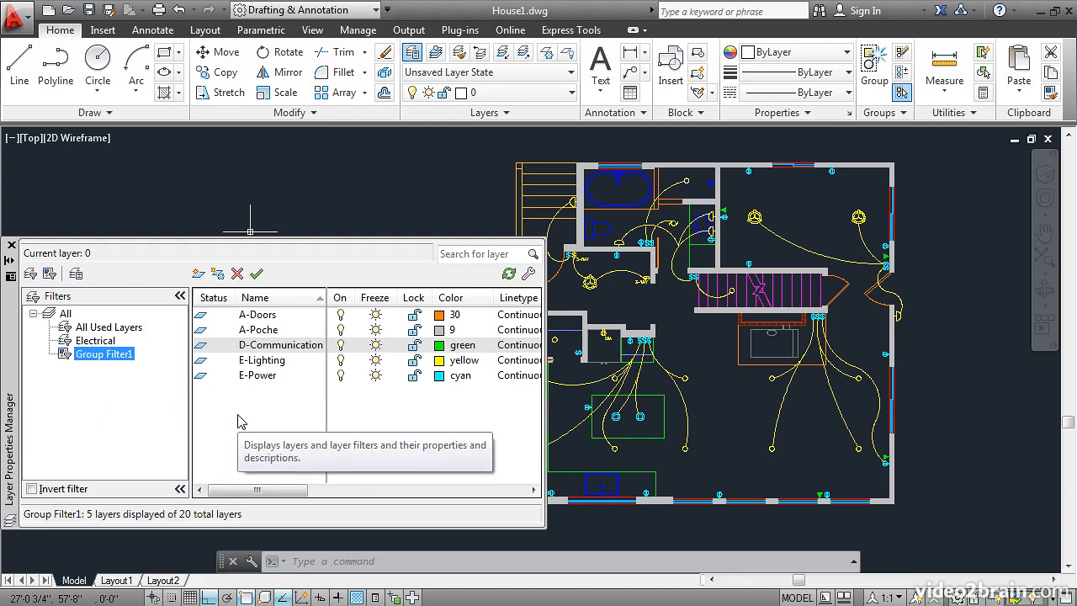
click(259, 316)
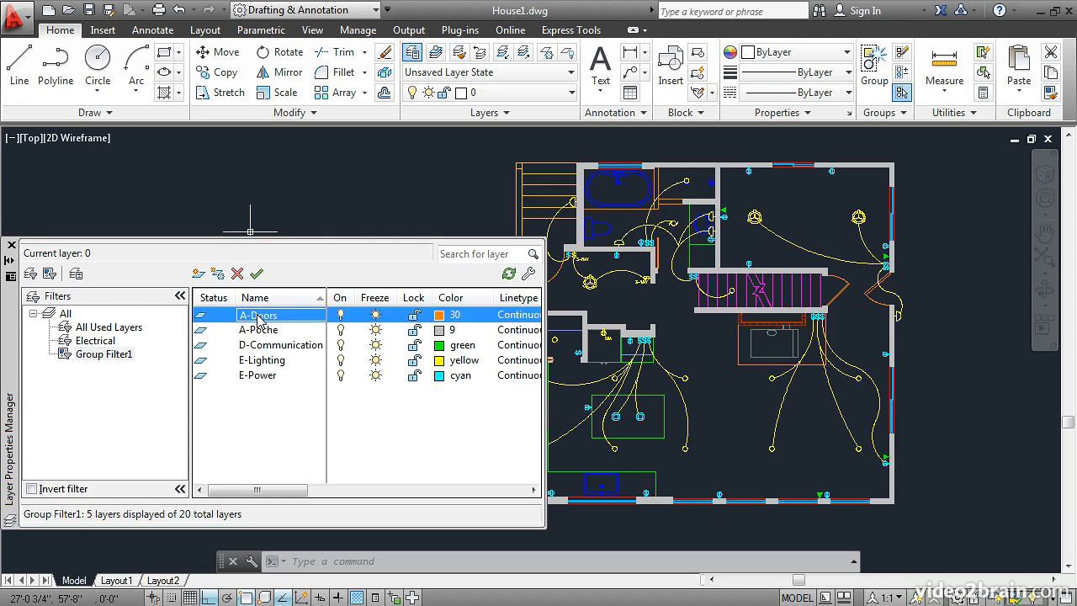
shift+click(257, 380)
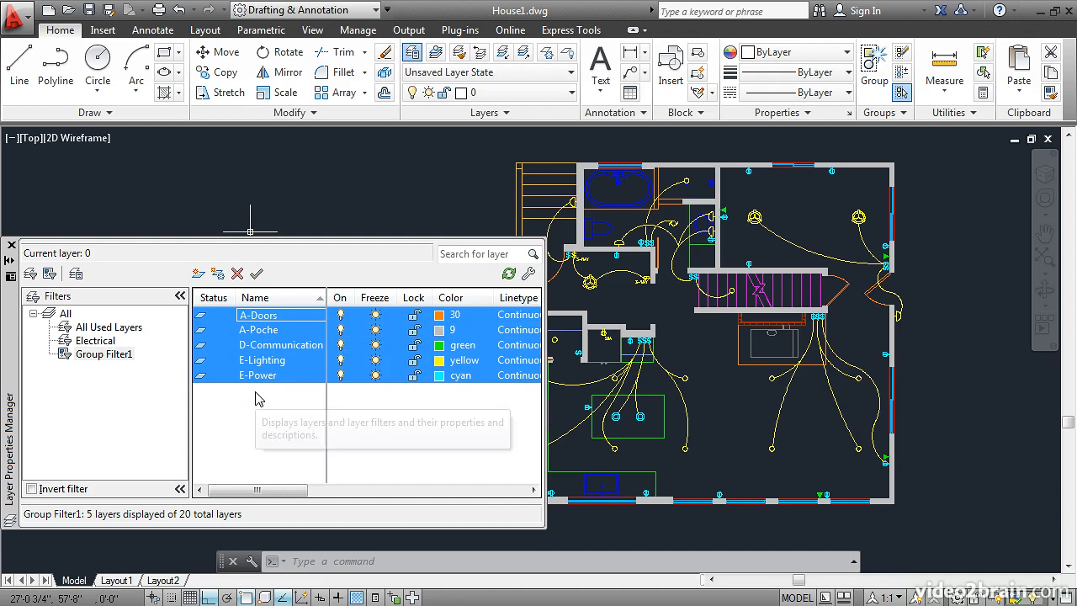
click(341, 330)
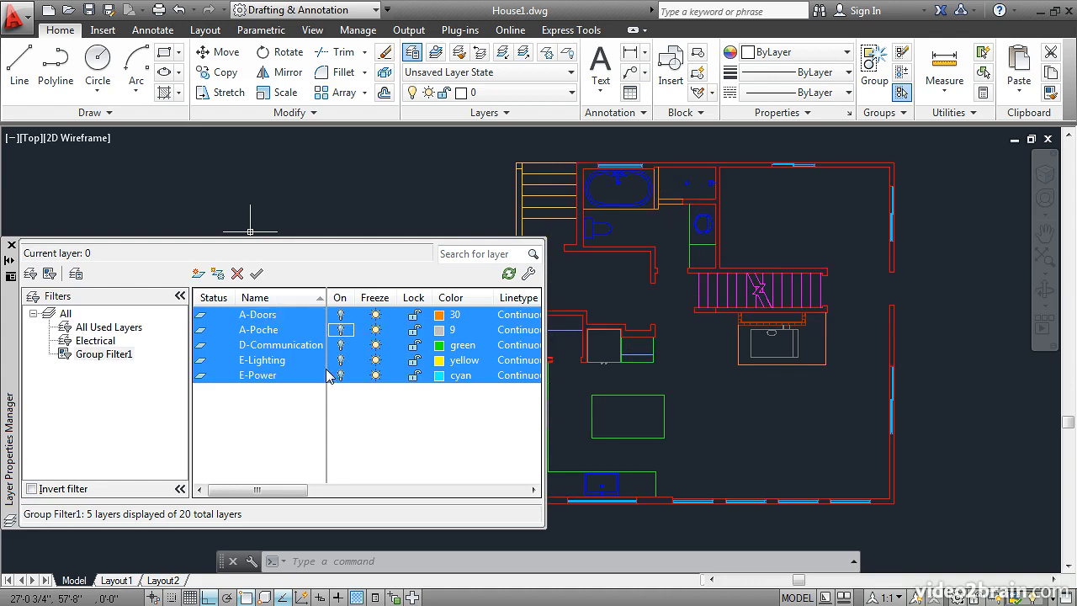
- List all layers and sort them by on/off state with the turned-off layers first
click(51, 316)
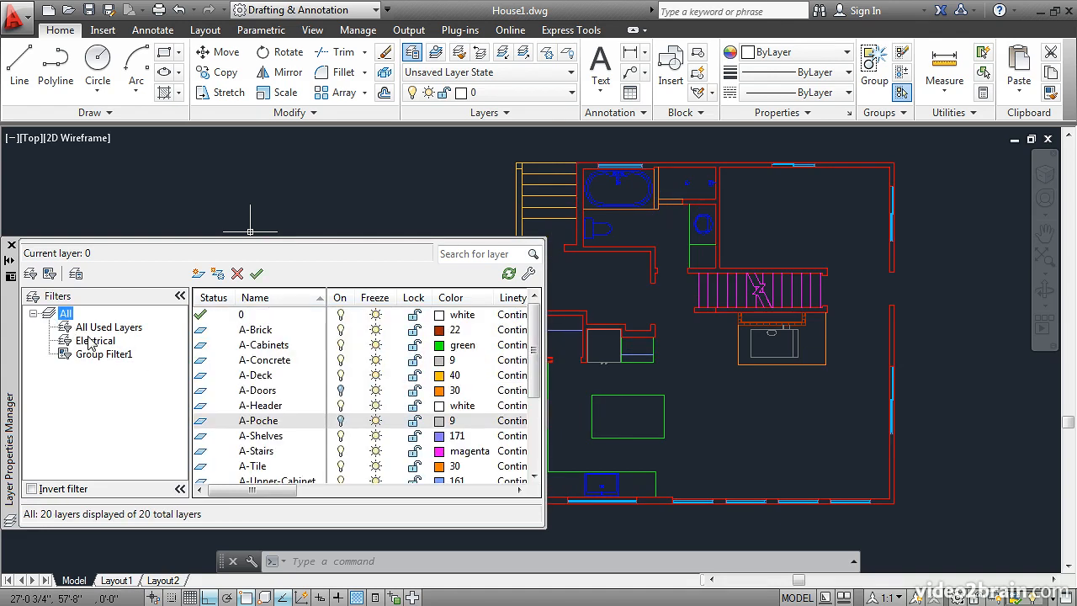
click(340, 299)
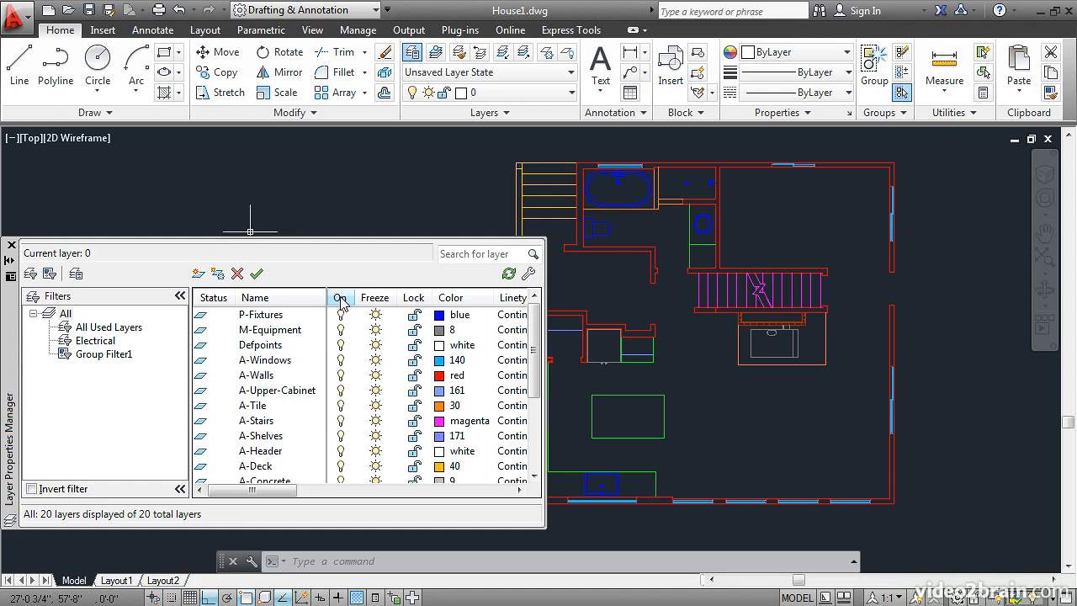
click(340, 299)
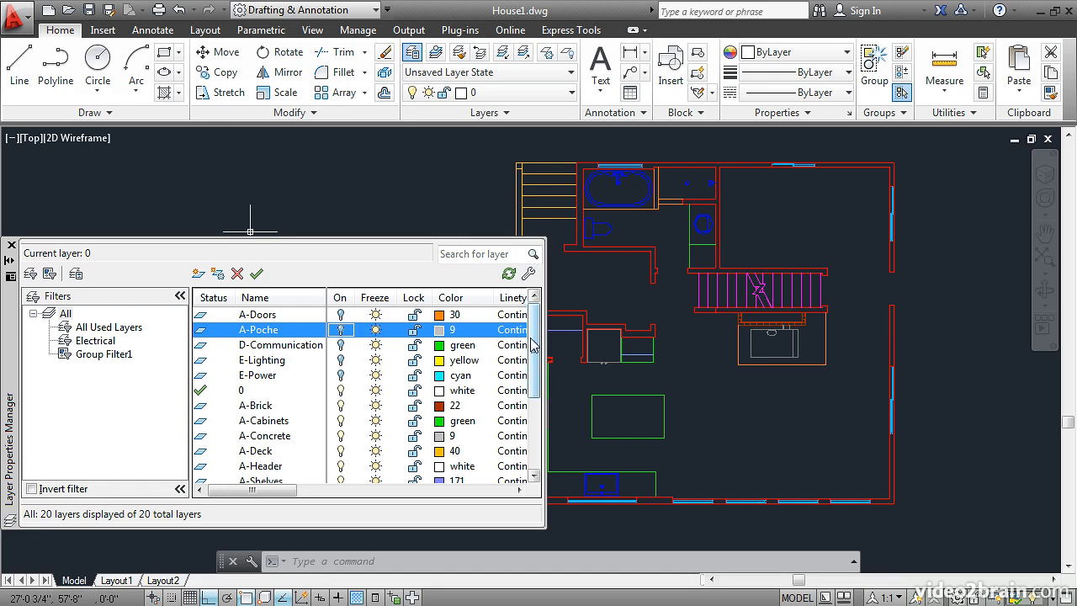
scroll(533, 343, down, 3)
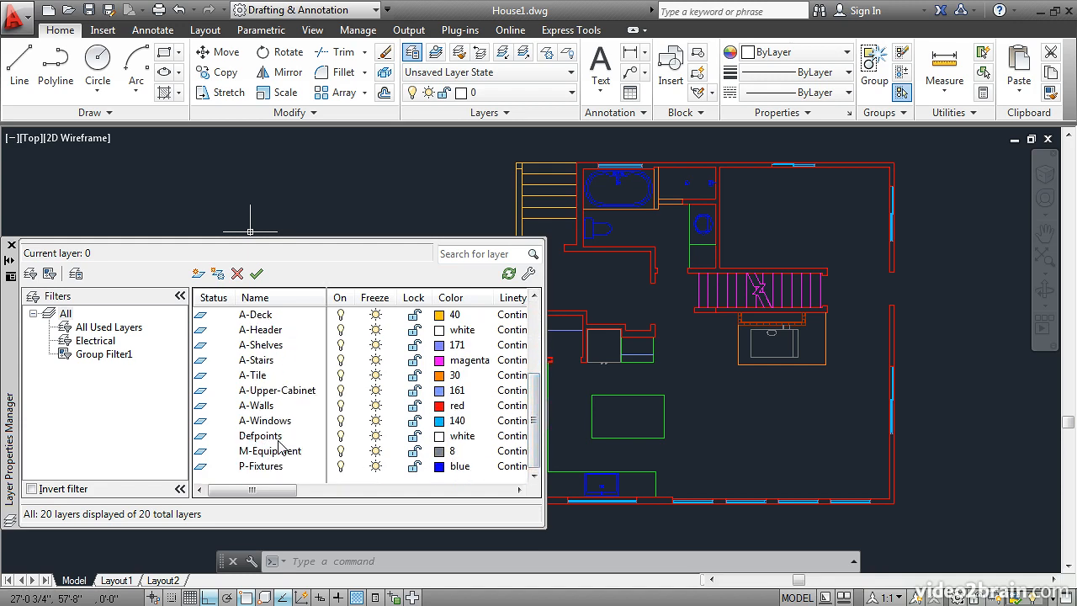
drag(535, 425, 536, 367)
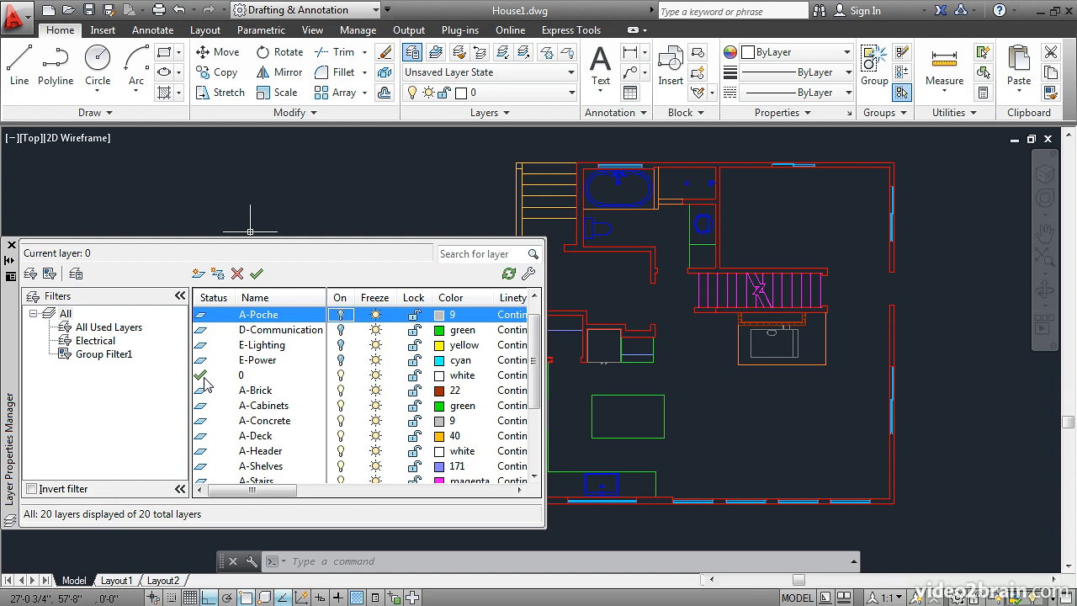
- Make A-Header the current layer and draw a line across the door opening along the outer face of the right exterior wall
double_click(202, 452)
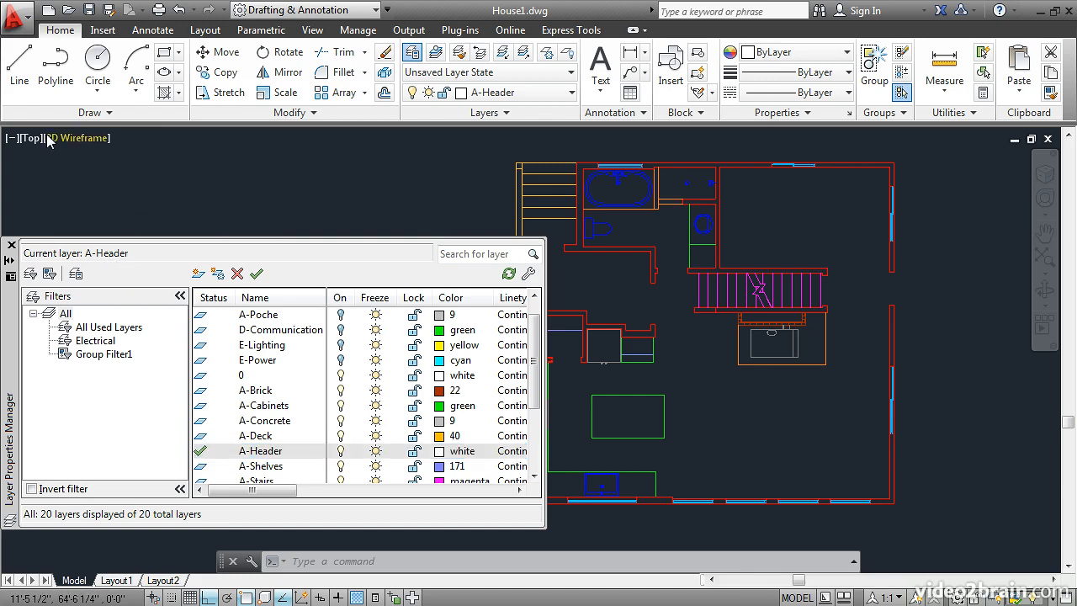
click(21, 67)
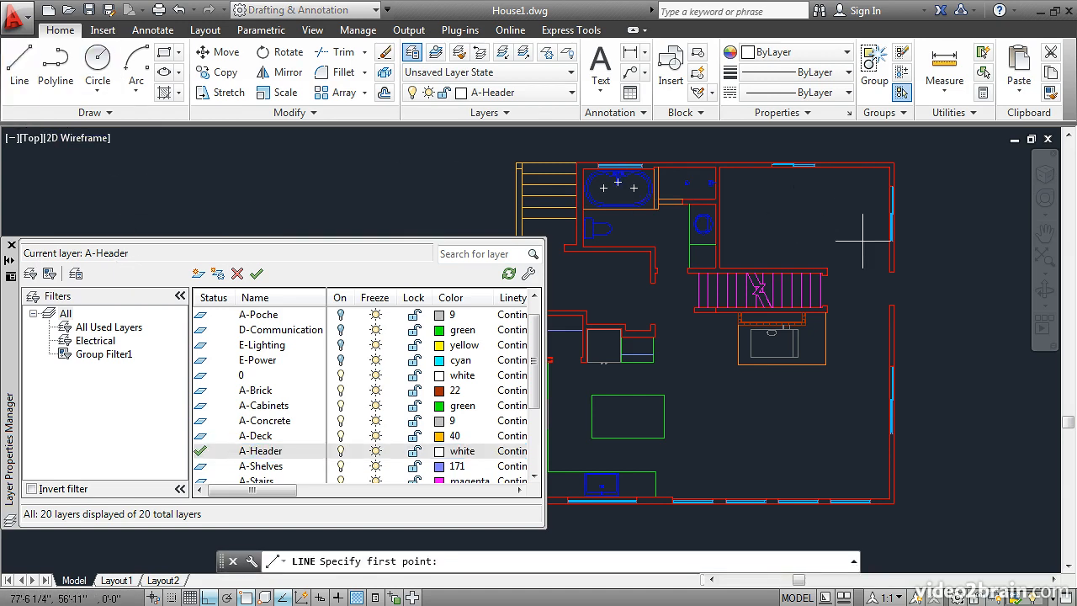
scroll(891, 280, up, 4)
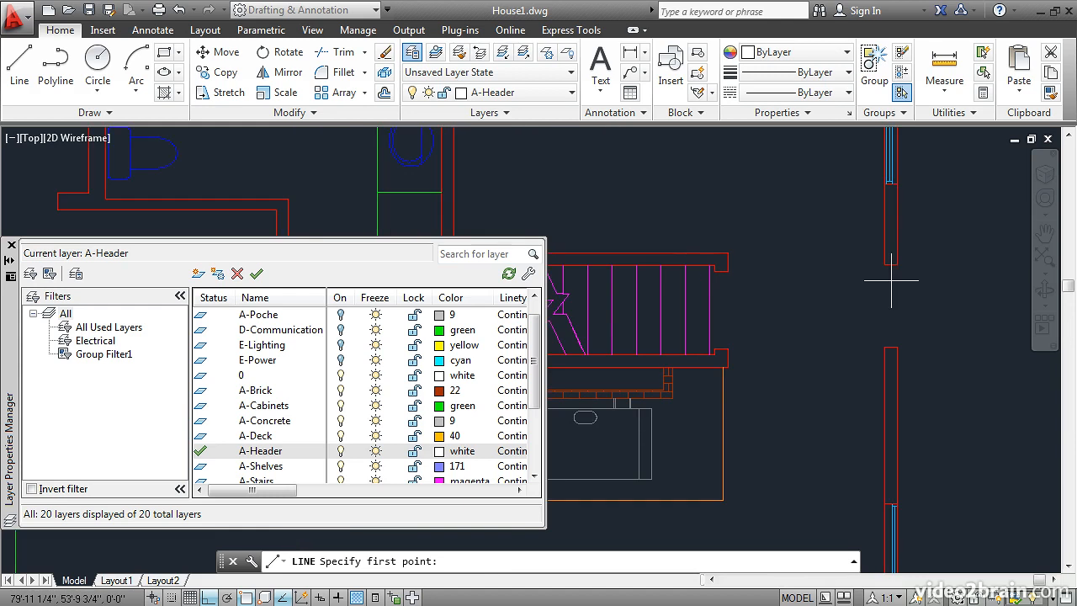
click(897, 264)
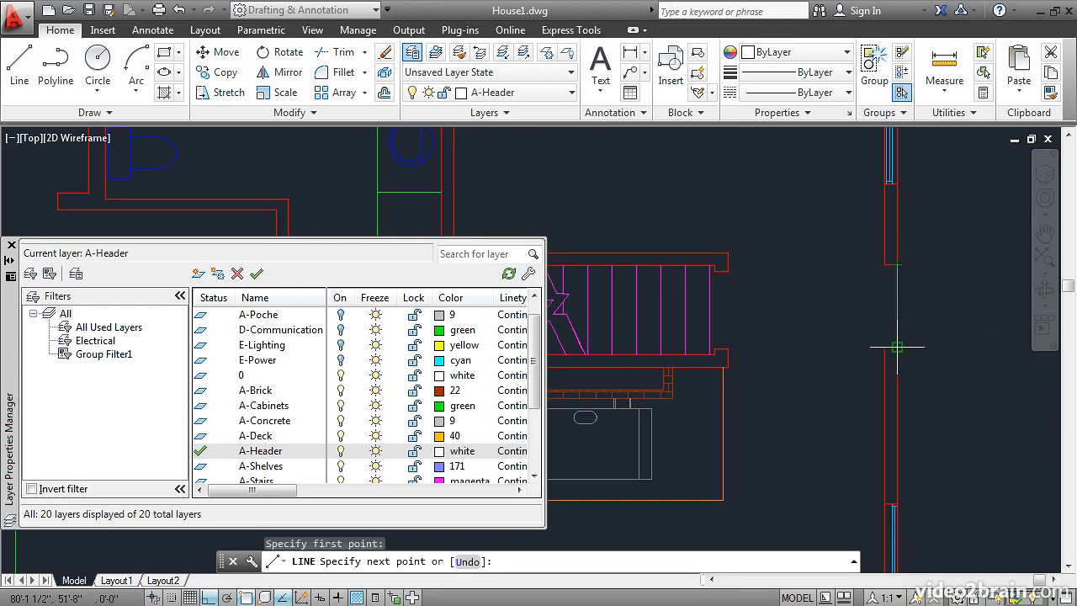
key(Return)
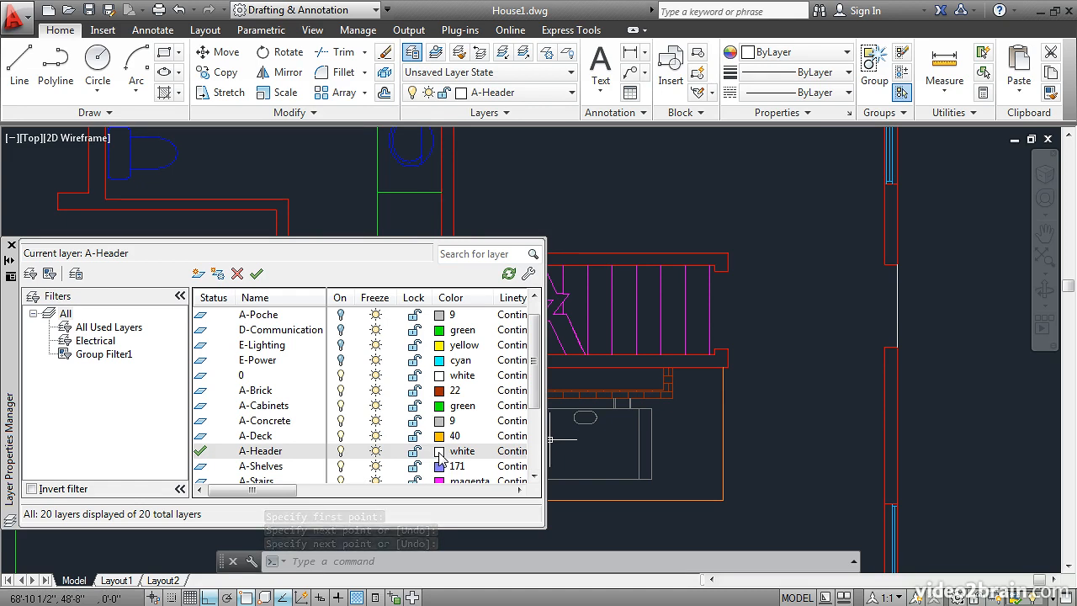
- Set the A-Header layer to true color 46,134,35 (hue 113, saturation 59, luminance 33) and widen the Color column to show the full value
click(439, 456)
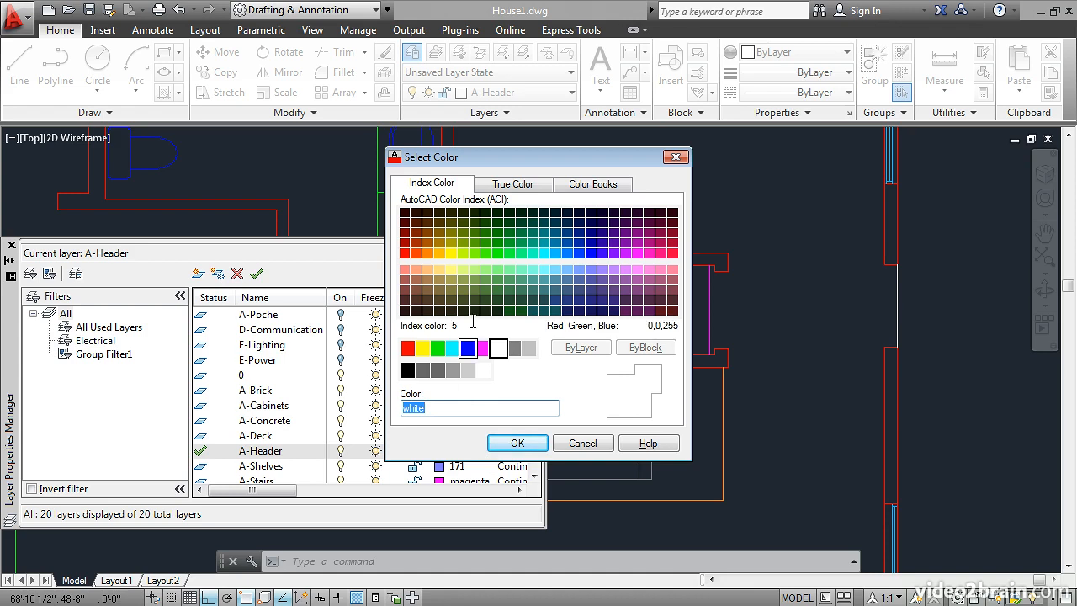
click(498, 234)
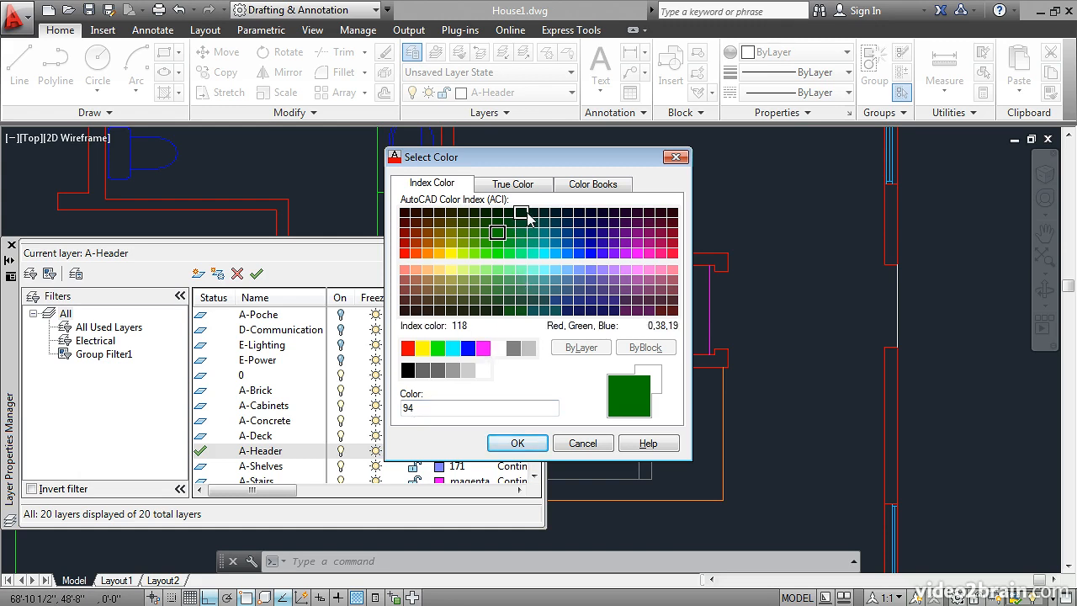
click(515, 186)
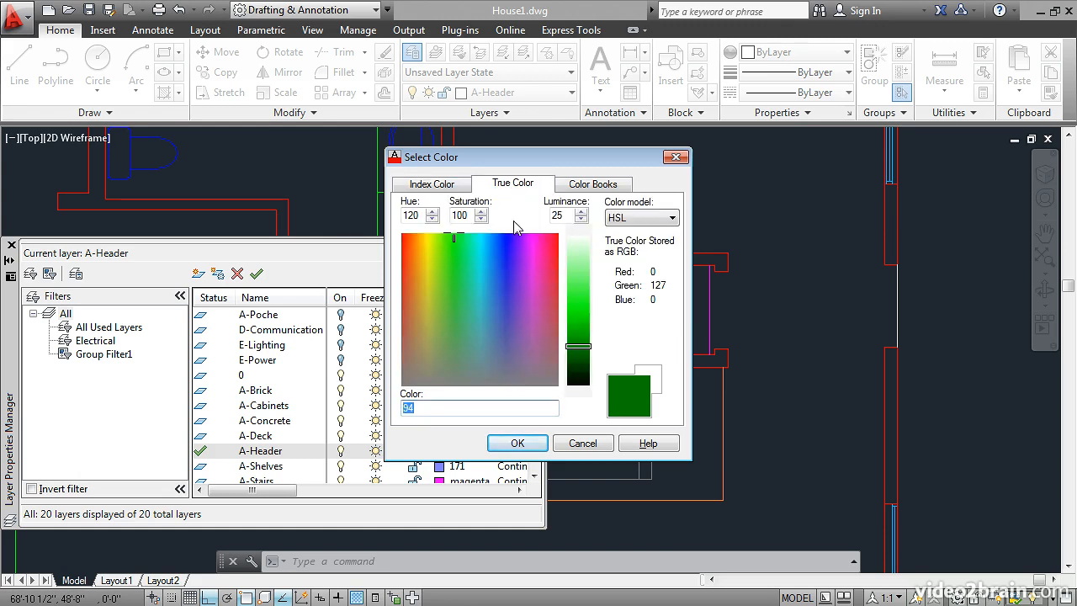
drag(468, 252, 451, 293)
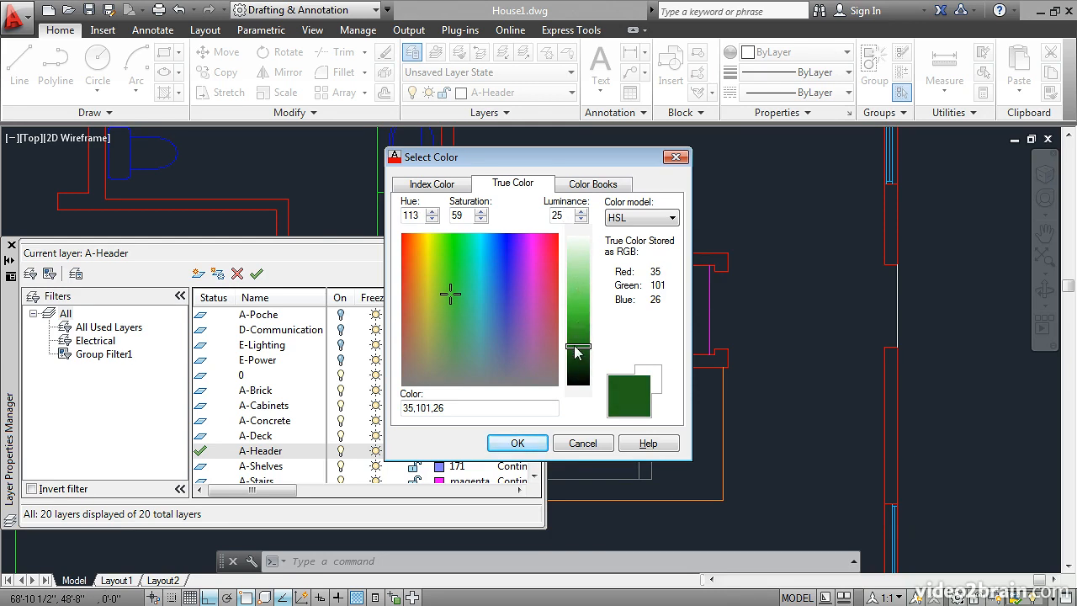
mouse_move(578, 352)
mouse_down()
mouse_move(579, 294)
mouse_move(579, 344)
mouse_up()
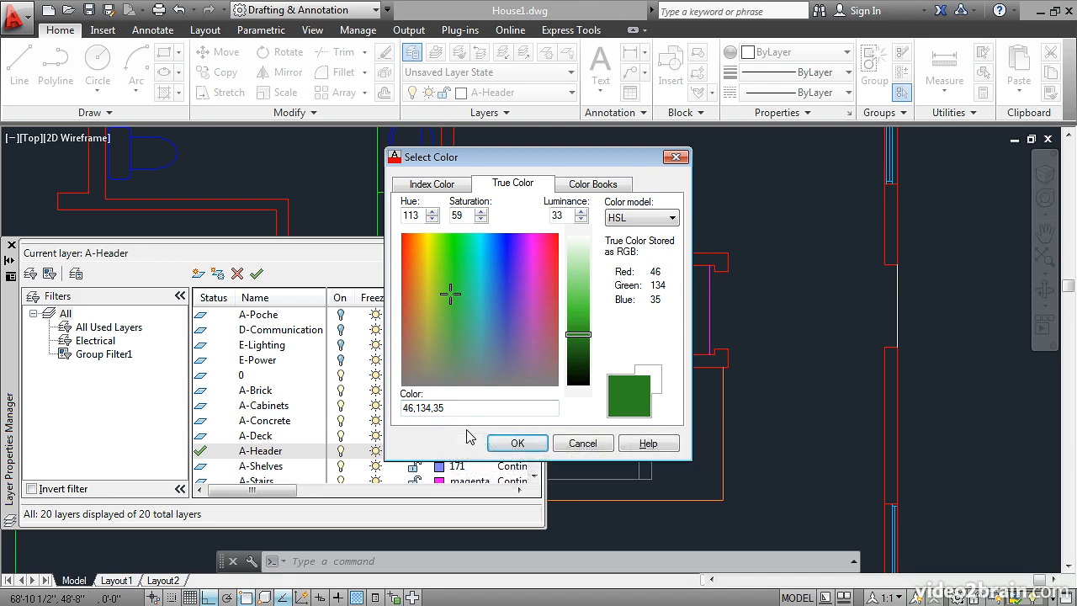
click(515, 444)
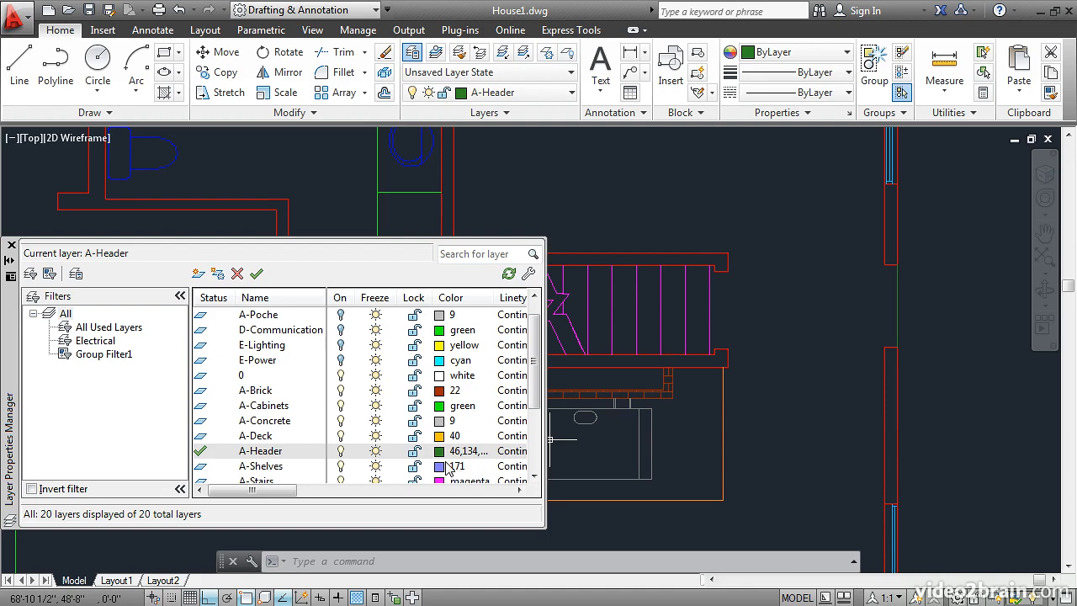
drag(490, 297, 517, 298)
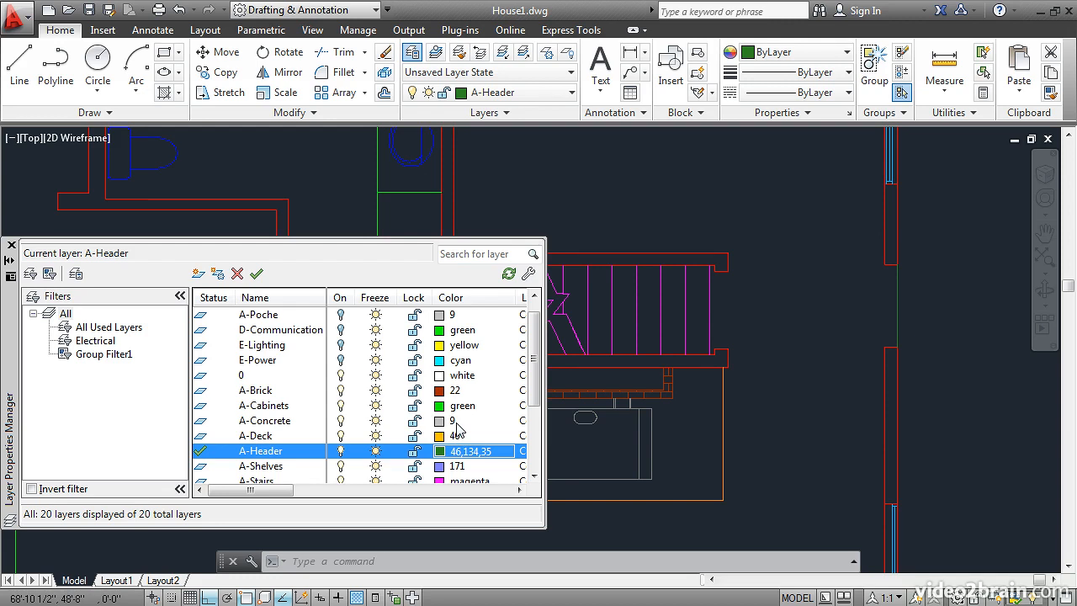
- Draw a second header line across the door opening along the inner face of the right exterior wall
click(19, 63)
click(886, 263)
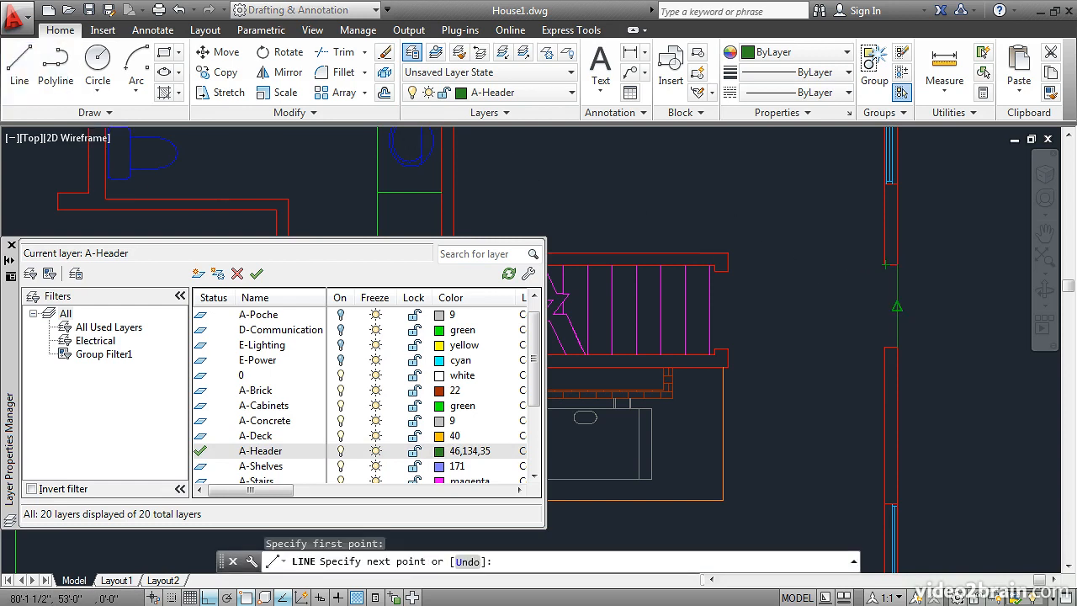
click(886, 347)
key(Return)
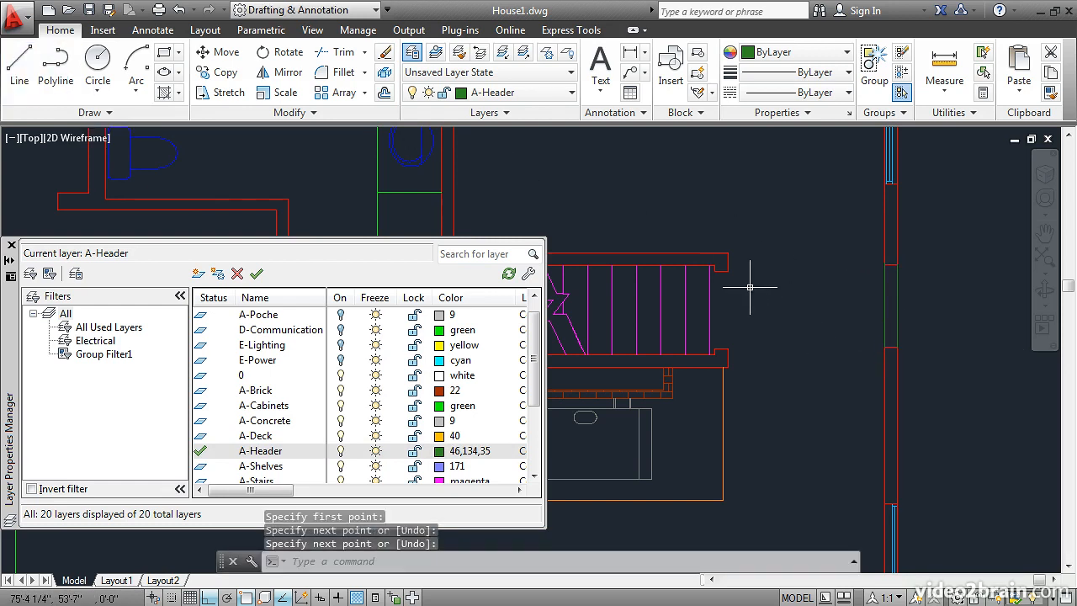
- Draw two header lines across the opening at the right end of the staircase, between the outer and inner wall corners
key(Return)
click(726, 271)
click(727, 365)
key(Return)
key(Return)
click(717, 348)
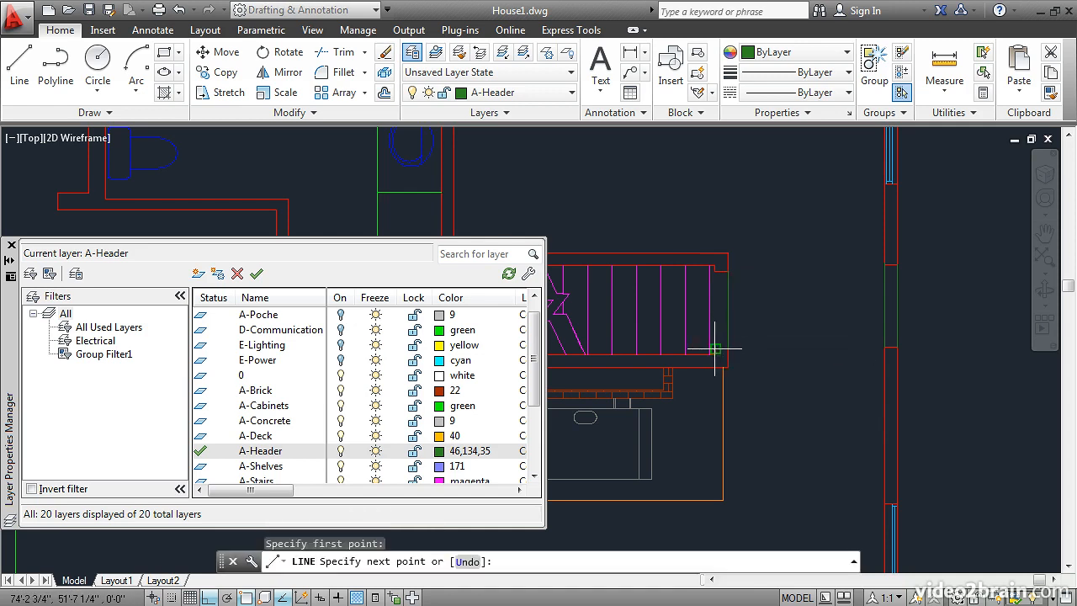
scroll(721, 271, up, 4)
click(715, 278)
key(Return)
- Draw two header lines across the opening between the wall above the staircase's left end and the wall stub opposite it
scroll(715, 315, down, 6)
mouse_move(709, 317)
middle_down()
mouse_move(960, 262)
mouse_move(966, 269)
middle_up()
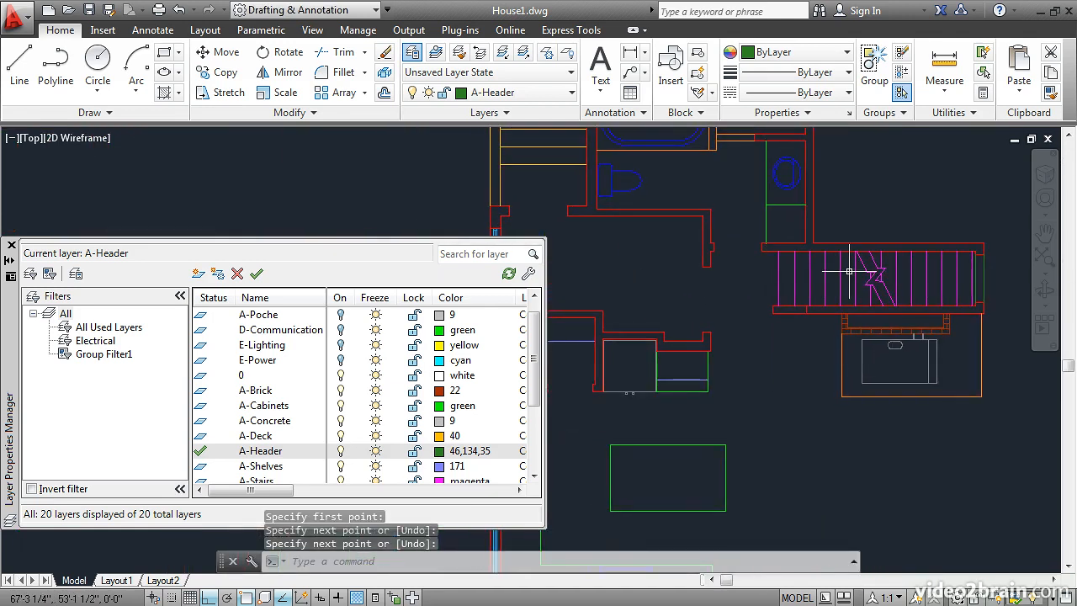
scroll(757, 244, up, 5)
key(Return)
click(759, 227)
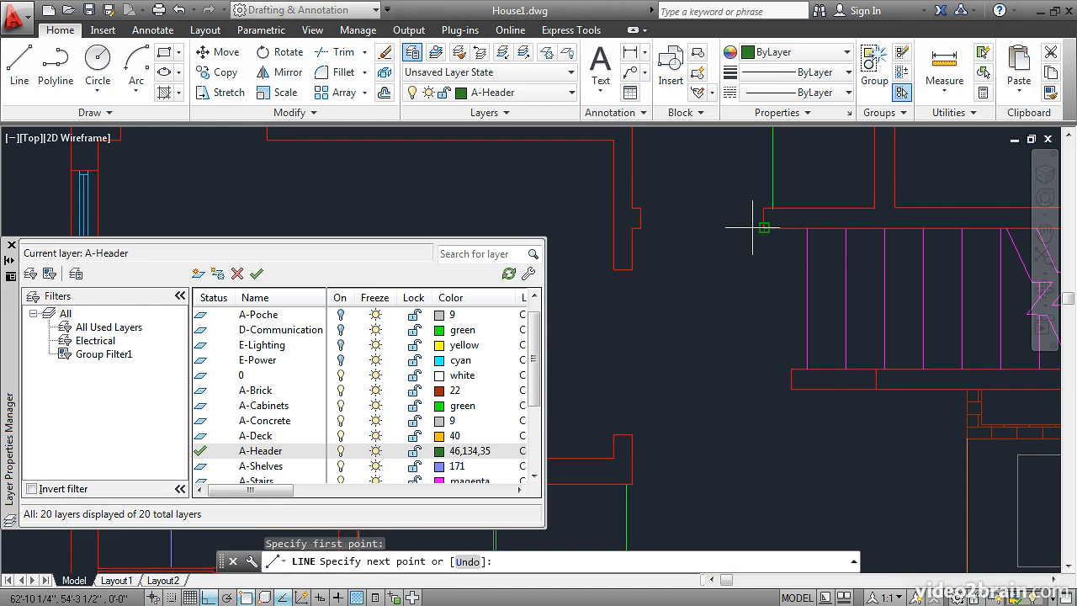
click(642, 229)
key(Return)
key(Return)
click(641, 208)
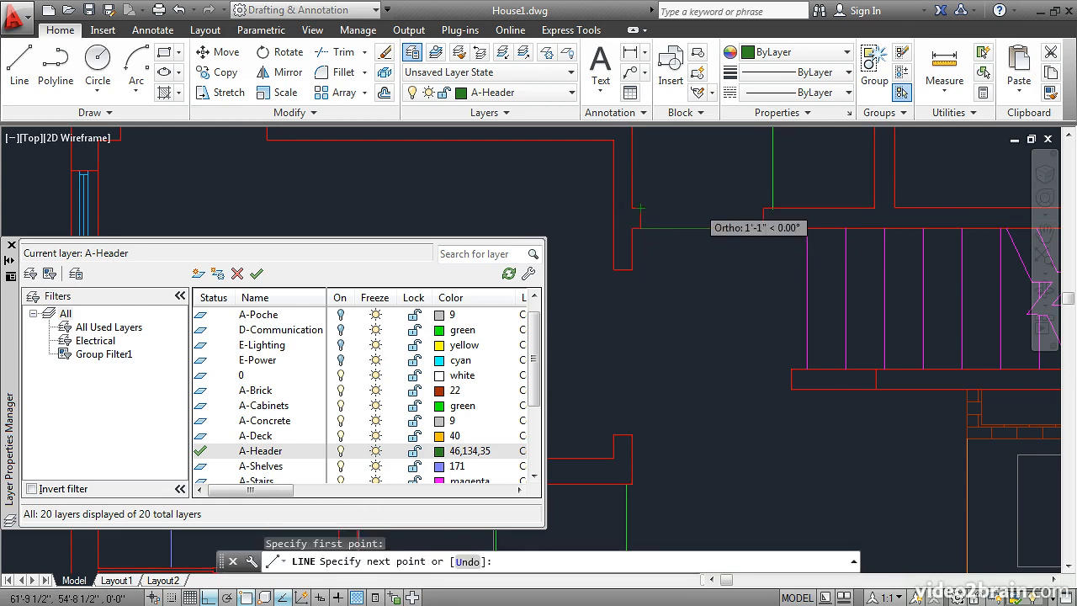
click(764, 208)
key(Return)
- Draw two vertical header lines across the opening in the right wall of the room west of the staircase
key(Return)
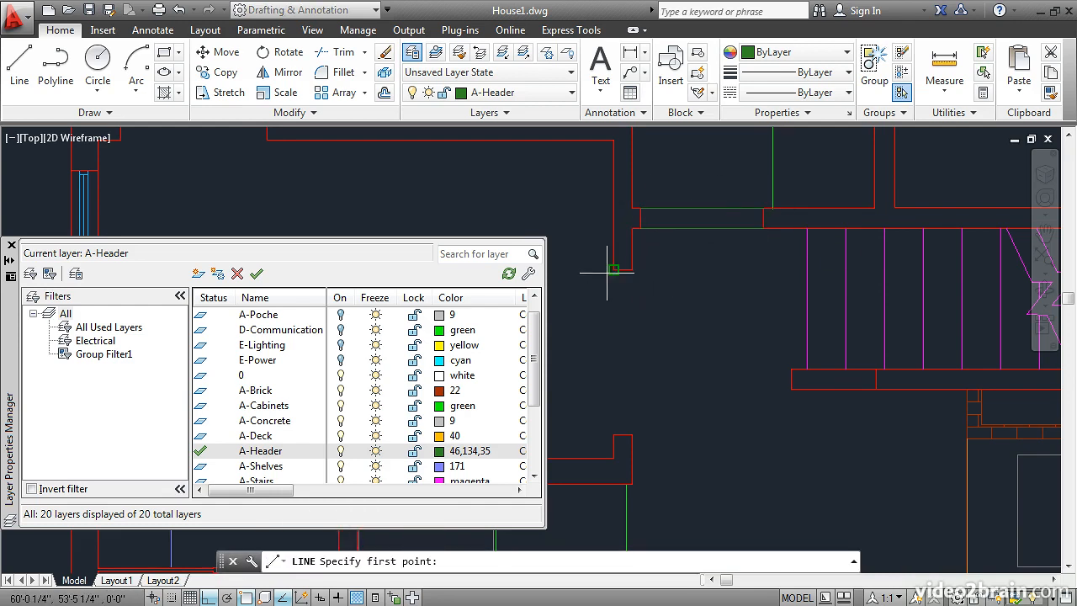
click(613, 270)
click(615, 436)
key(Return)
key(Return)
click(631, 433)
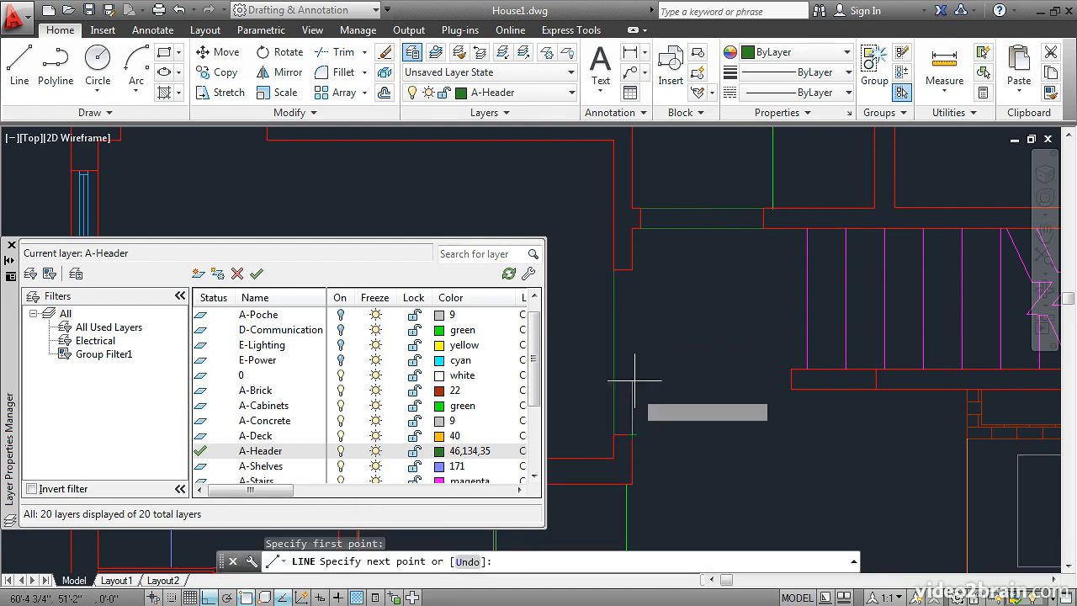
click(623, 268)
key(Return)
- Draw two horizontal header lines across the opening in the wall between that room and the deck
mouse_move(349, 192)
middle_down()
mouse_move(550, 197)
mouse_move(791, 356)
mouse_move(816, 348)
middle_up()
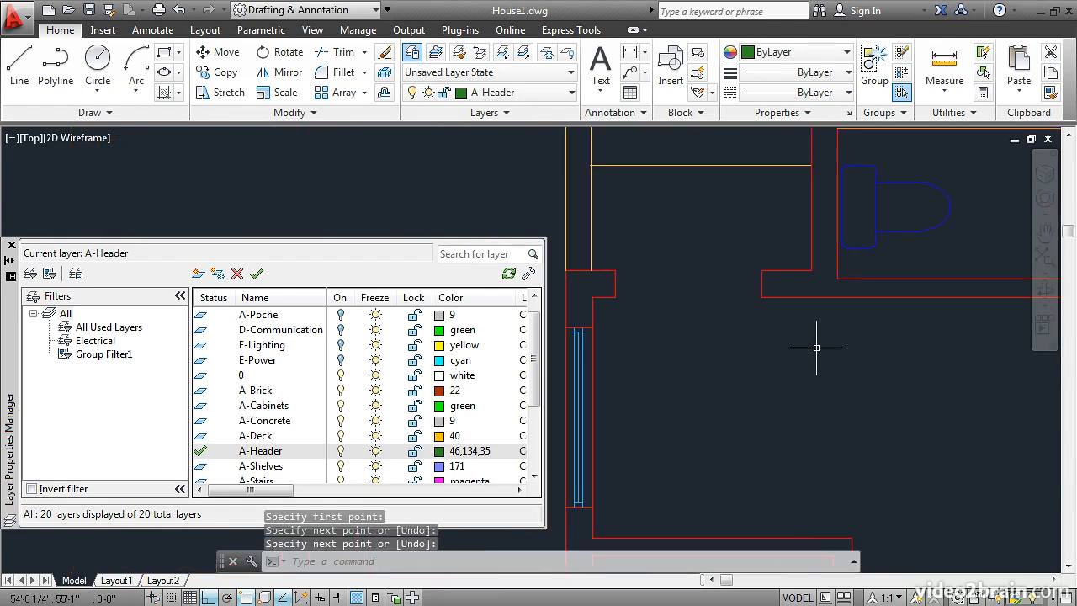
key(Return)
click(762, 296)
click(615, 297)
key(Return)
key(Return)
click(615, 270)
click(762, 270)
key(Return)
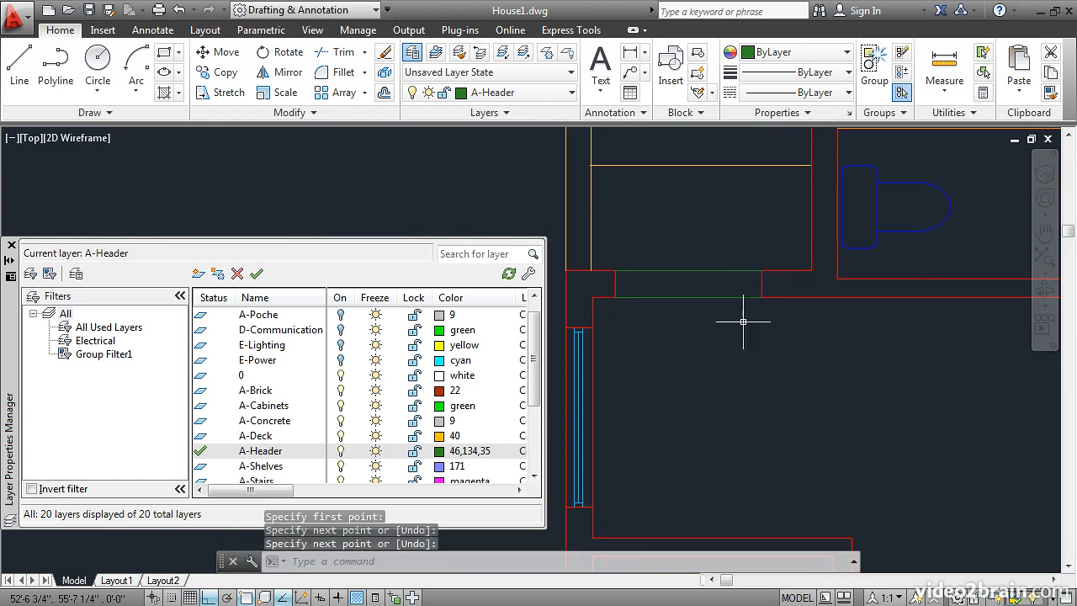
- Turn off the A-Header layer while it is current
scroll(743, 321, down, 6)
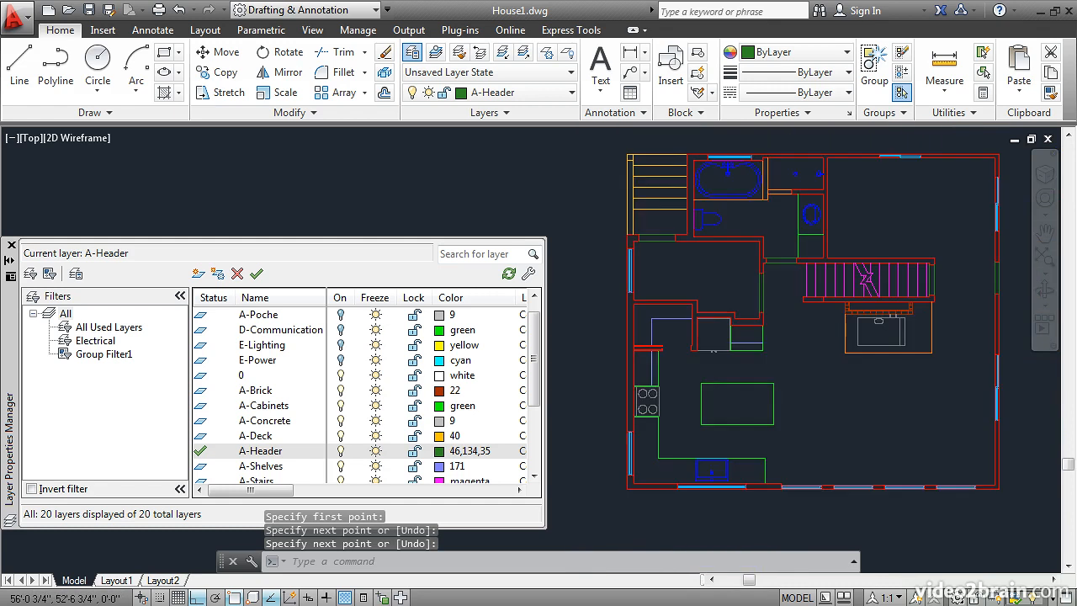
middle_drag(765, 305, 717, 329)
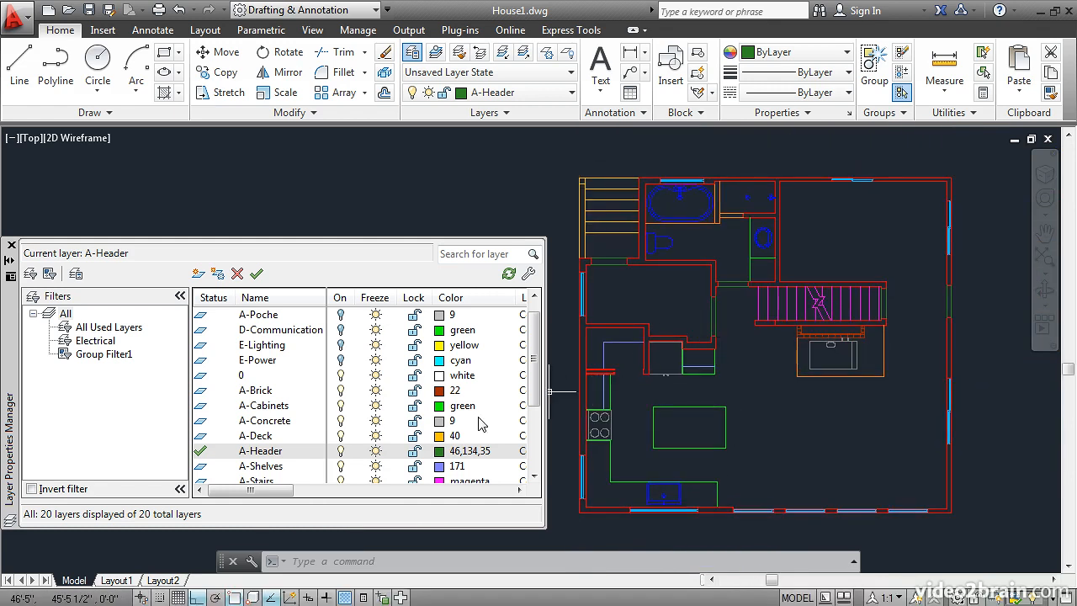
click(341, 452)
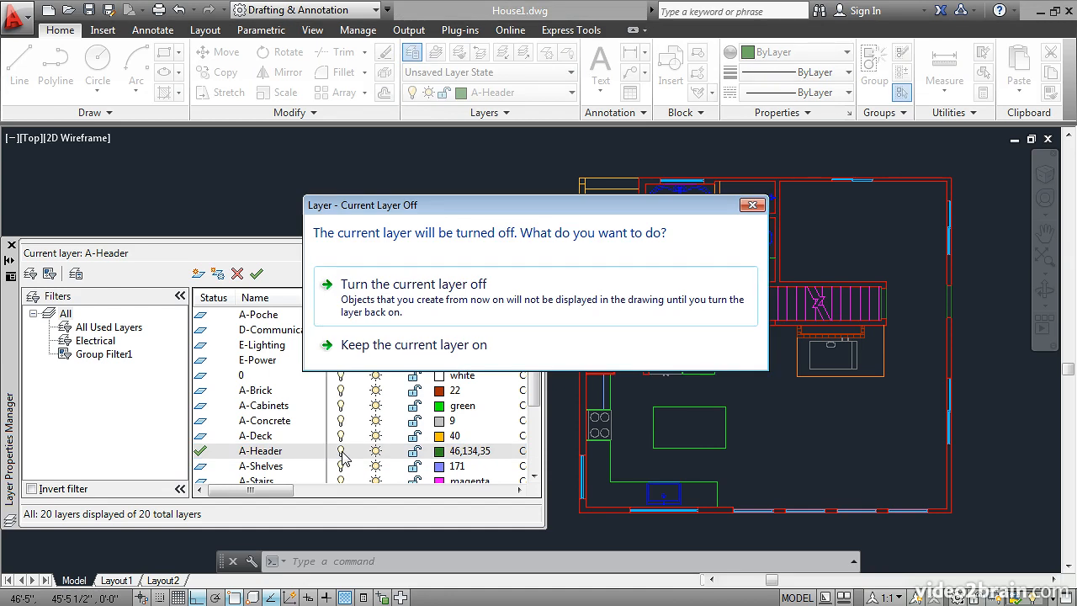
click(386, 343)
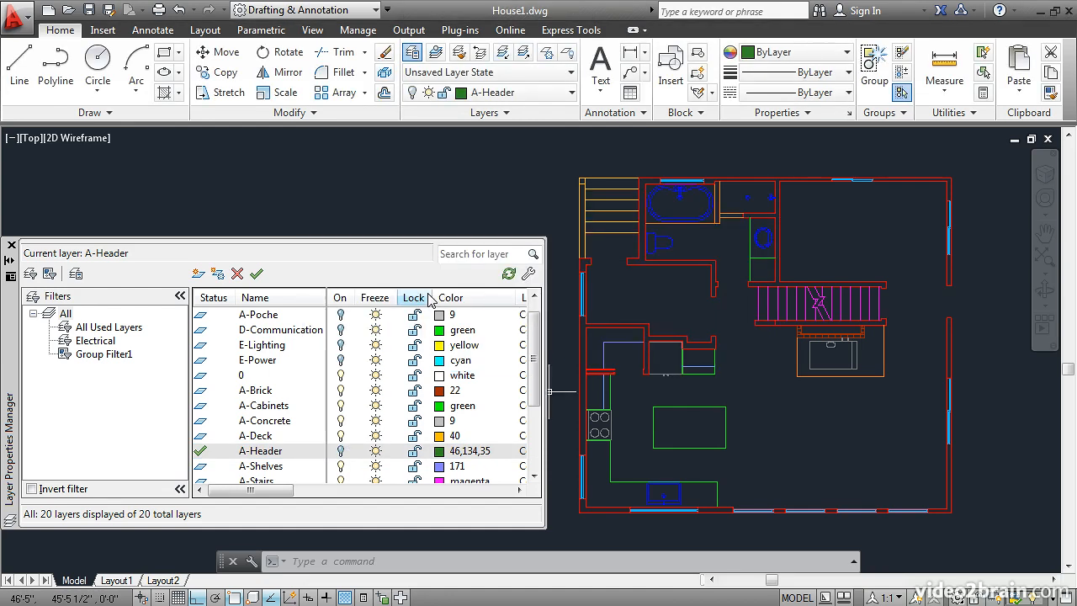
- Draw a horizontal test line on A-Header in the open area right of the kitchen island, and turn the layer back on
click(22, 61)
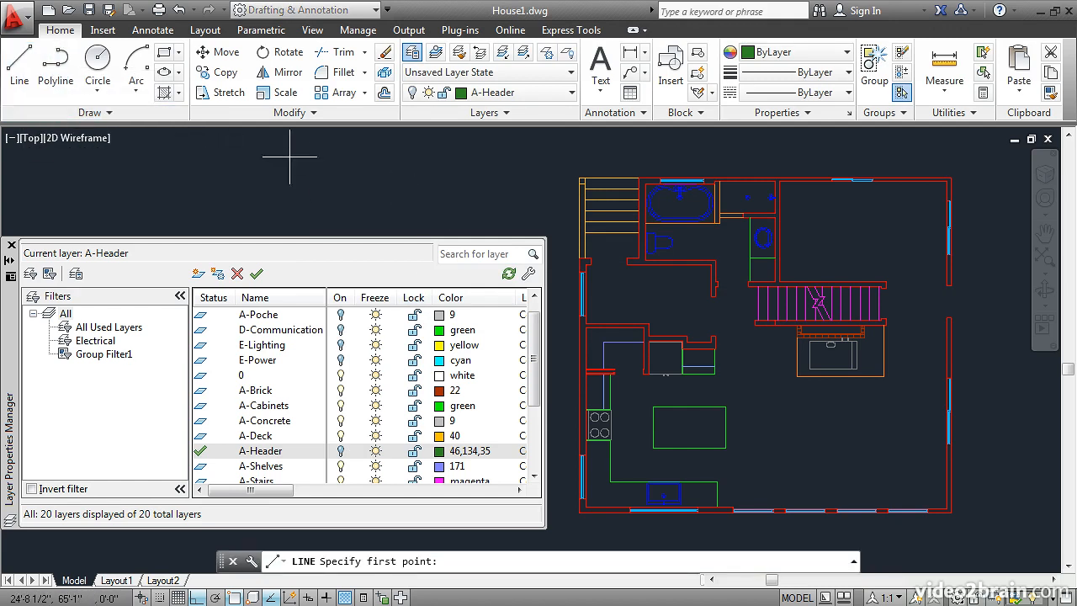
click(774, 422)
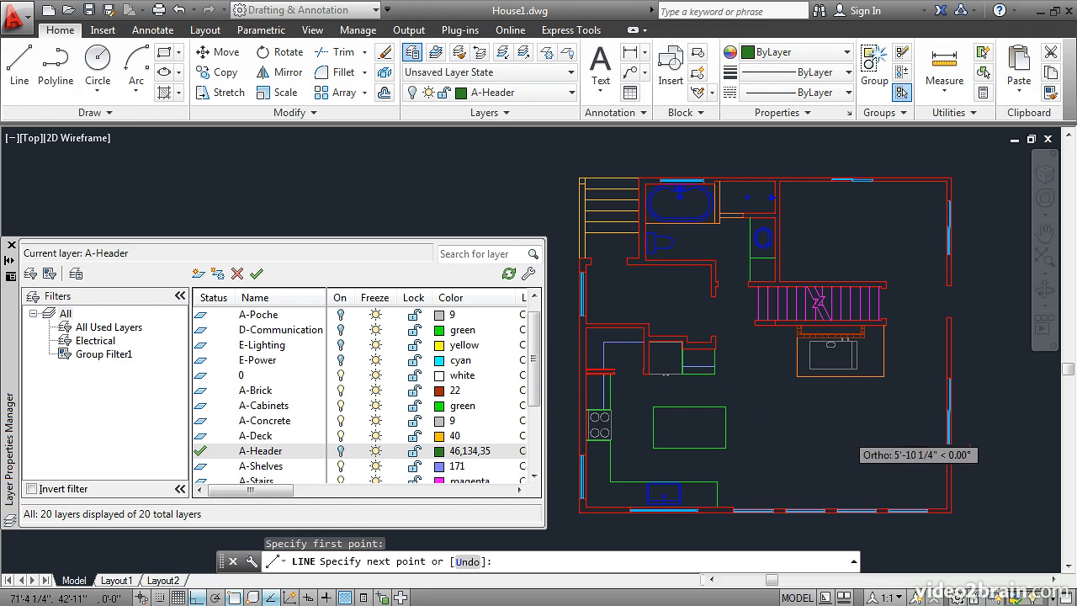
click(904, 437)
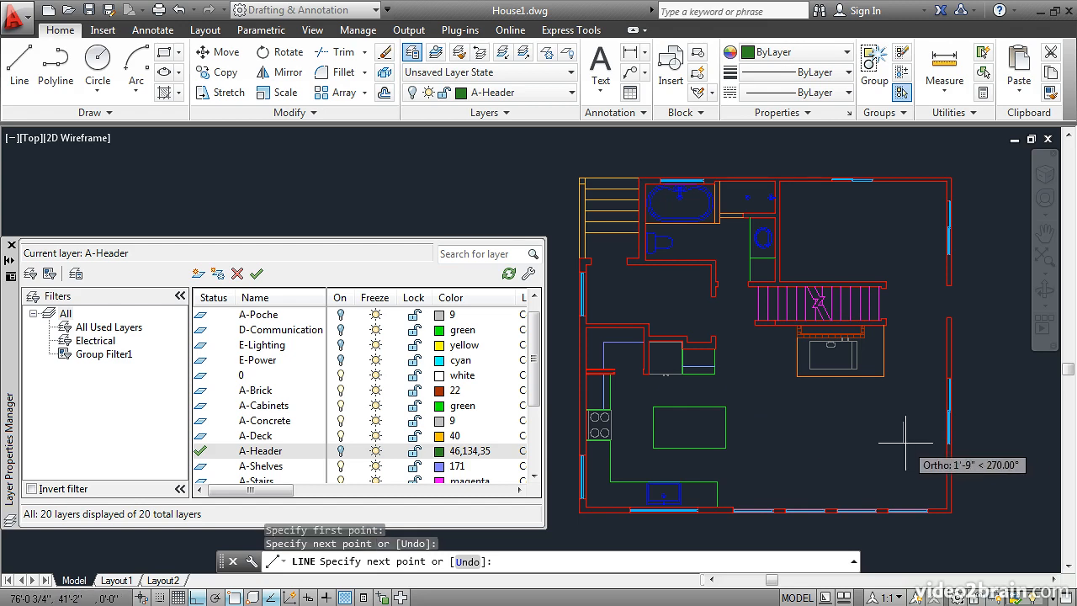
key(Return)
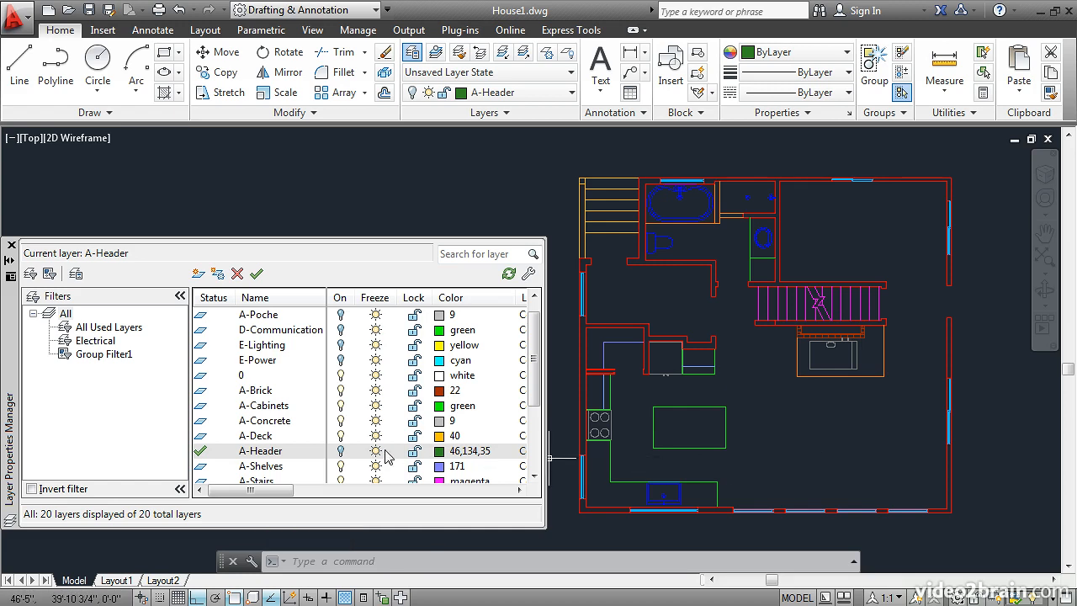
click(341, 452)
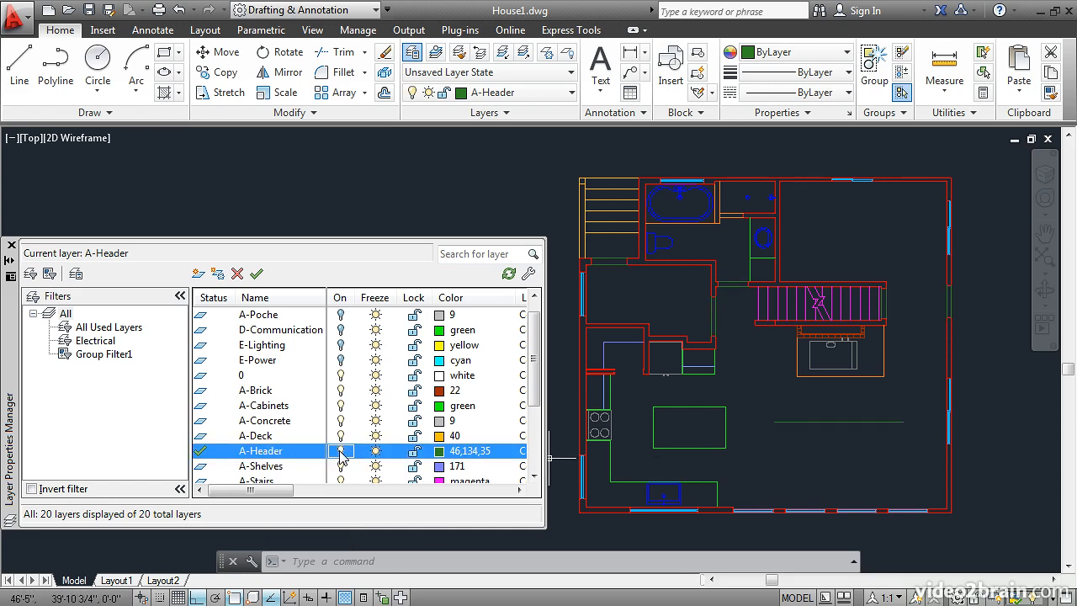
- Make layer 0 the current layer and turn off A-Header
double_click(202, 379)
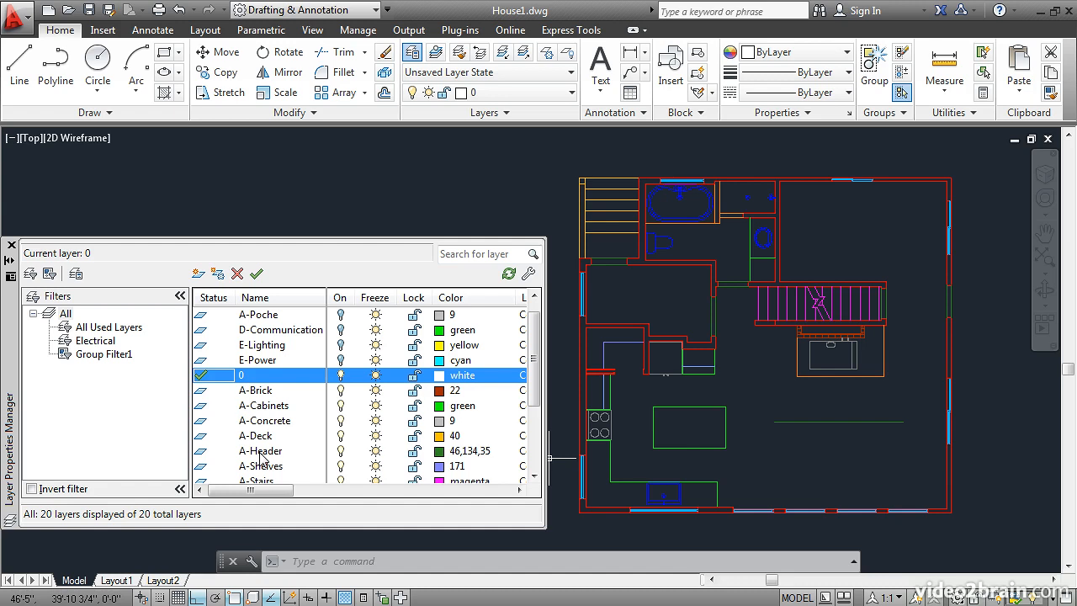
click(340, 452)
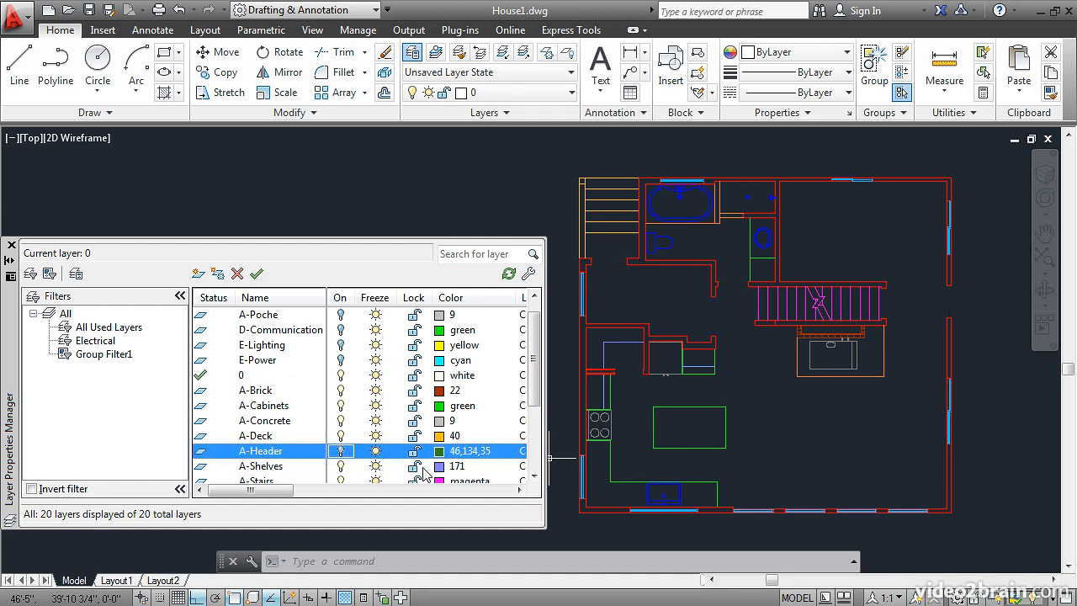
- Draw a horizontal test line on layer 0 in the open area between the kitchen island and the right exterior wall
click(20, 63)
click(786, 438)
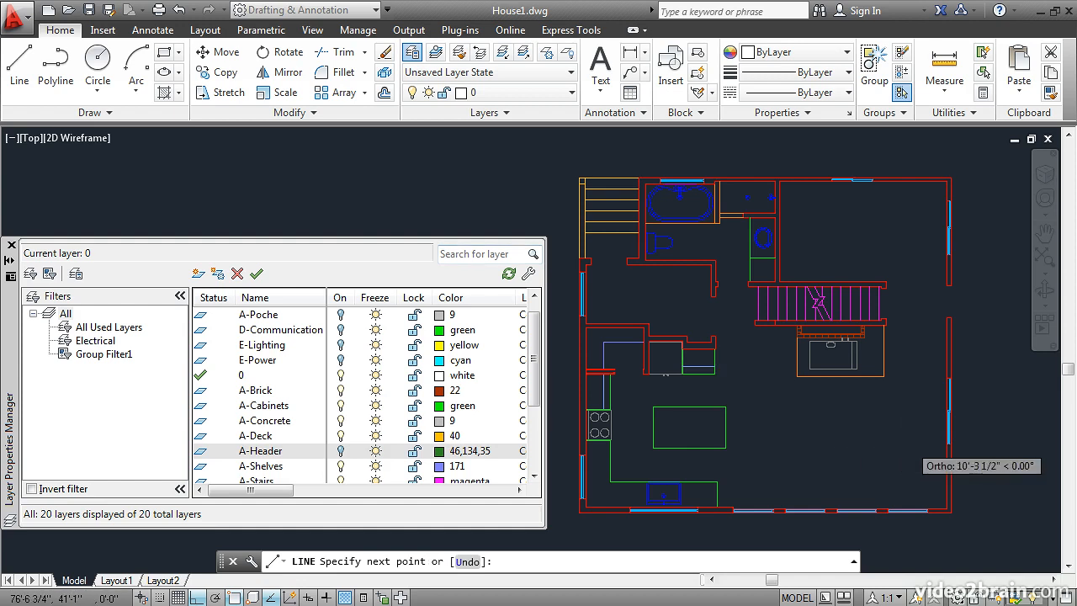
click(909, 438)
key(Return)
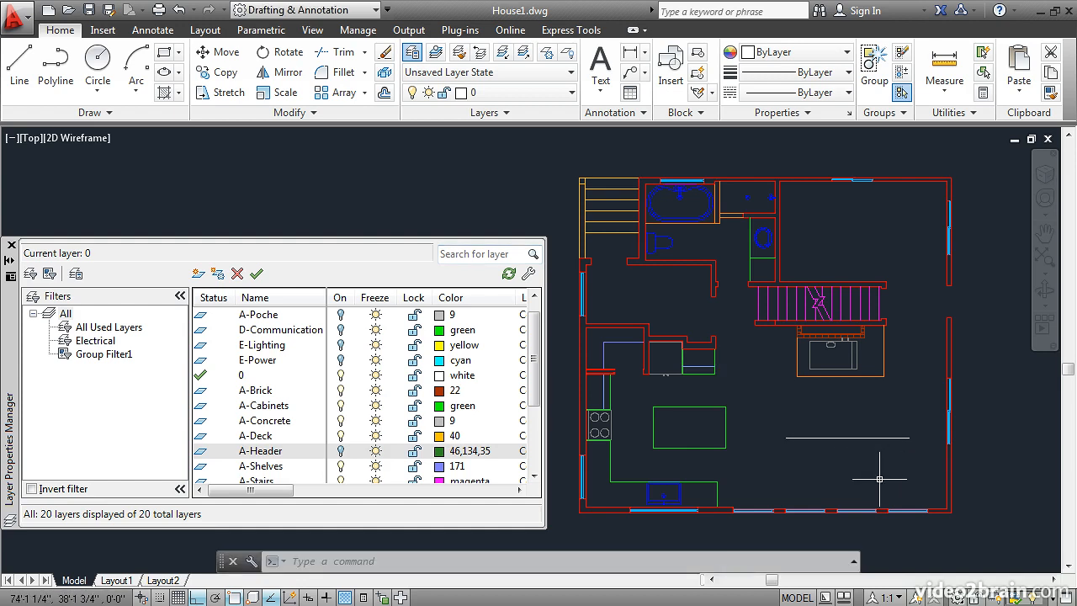
- Turn on the A-Header layer and erase the two horizontal test lines beside the kitchen island
click(341, 452)
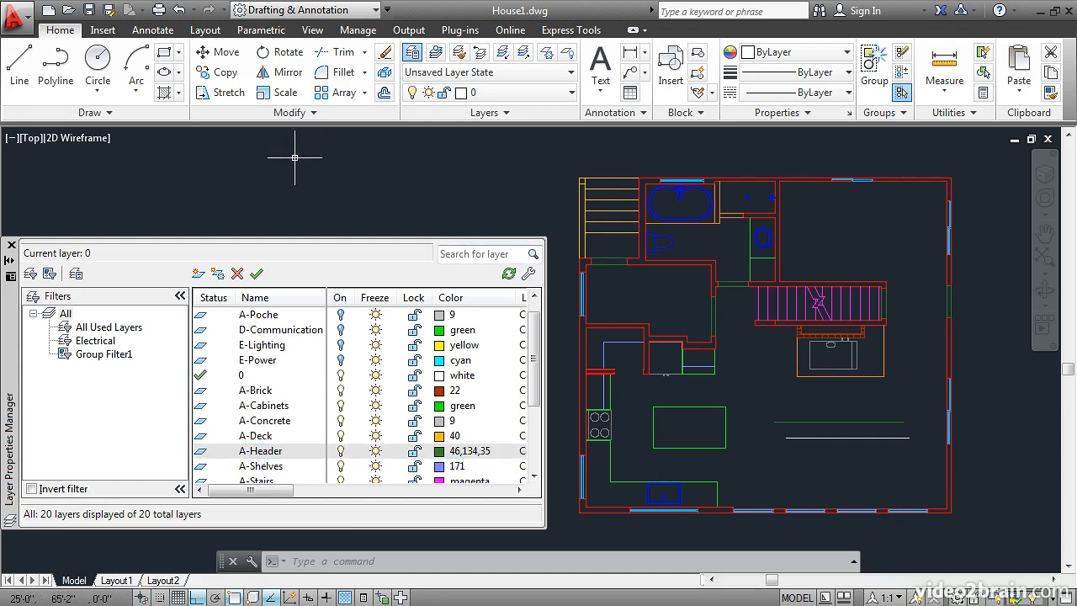
click(385, 52)
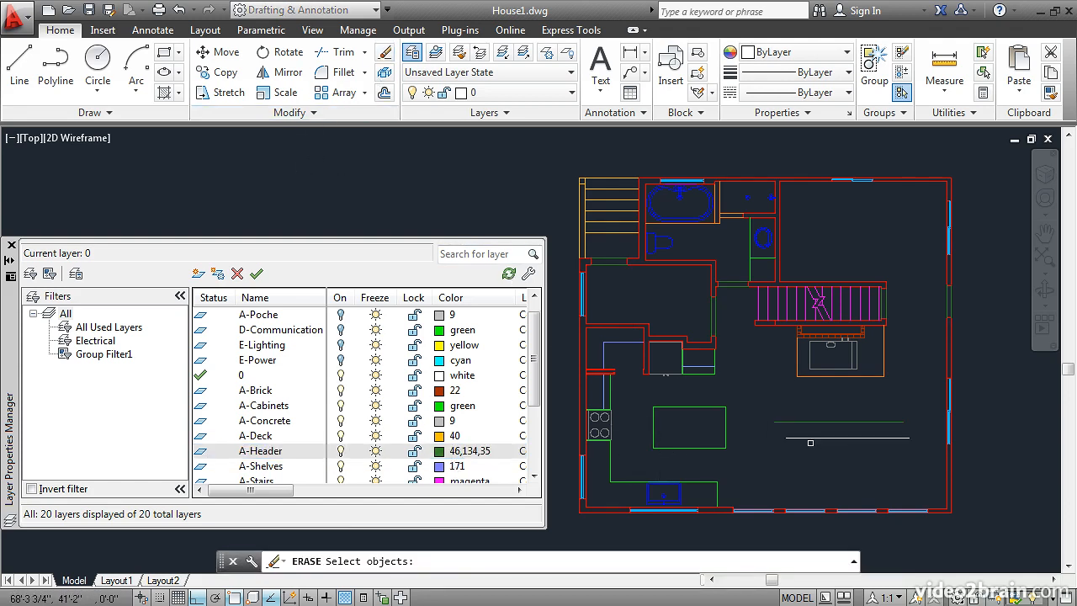
click(834, 427)
click(794, 406)
key(Return)
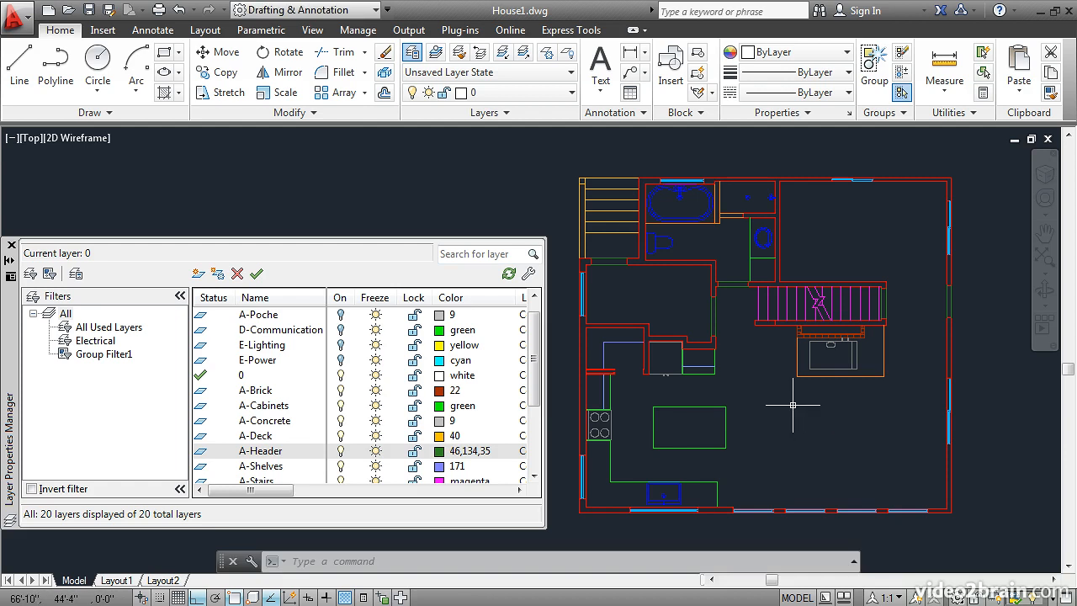
- Freeze the A-Header layer and thaw it again
click(375, 453)
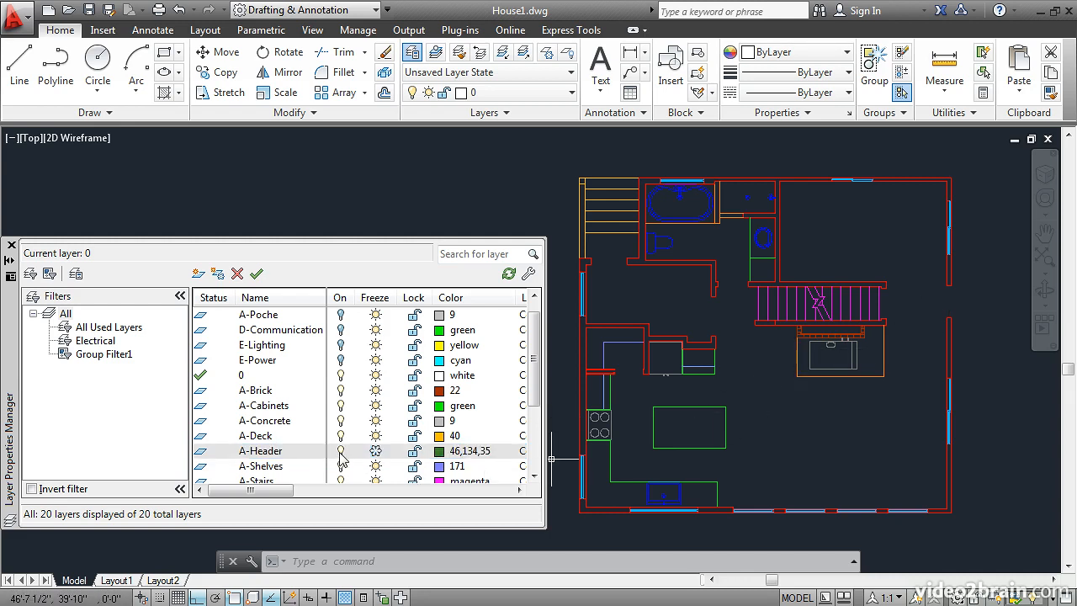
click(375, 451)
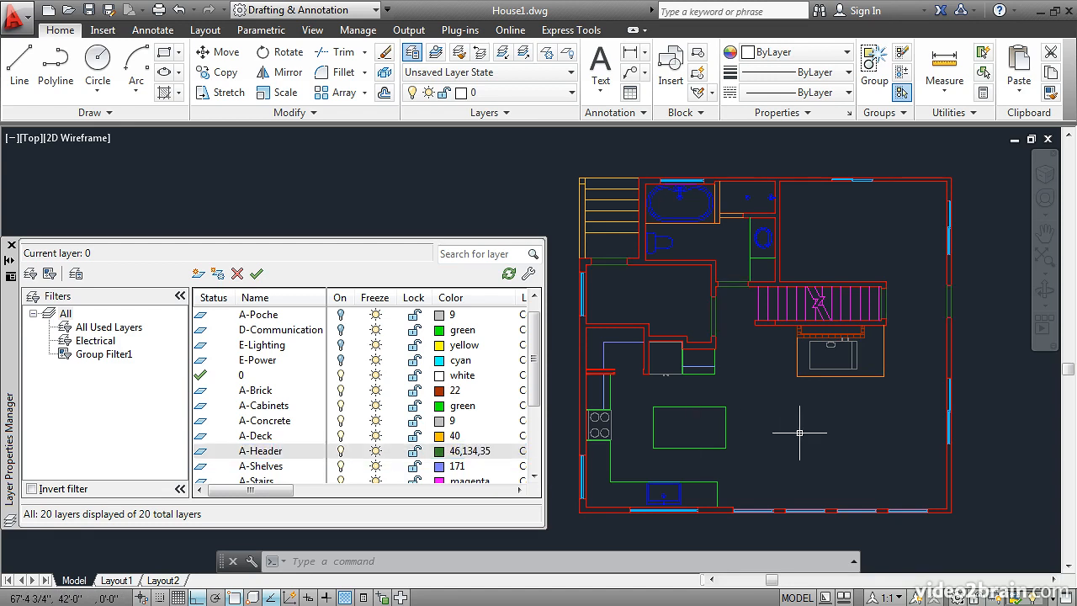
- Make A-Header the current layer and draw a long vertical line outside the house, beyond the right exterior wall
scroll(800, 433, down, 2)
middle_drag(799, 432, 756, 424)
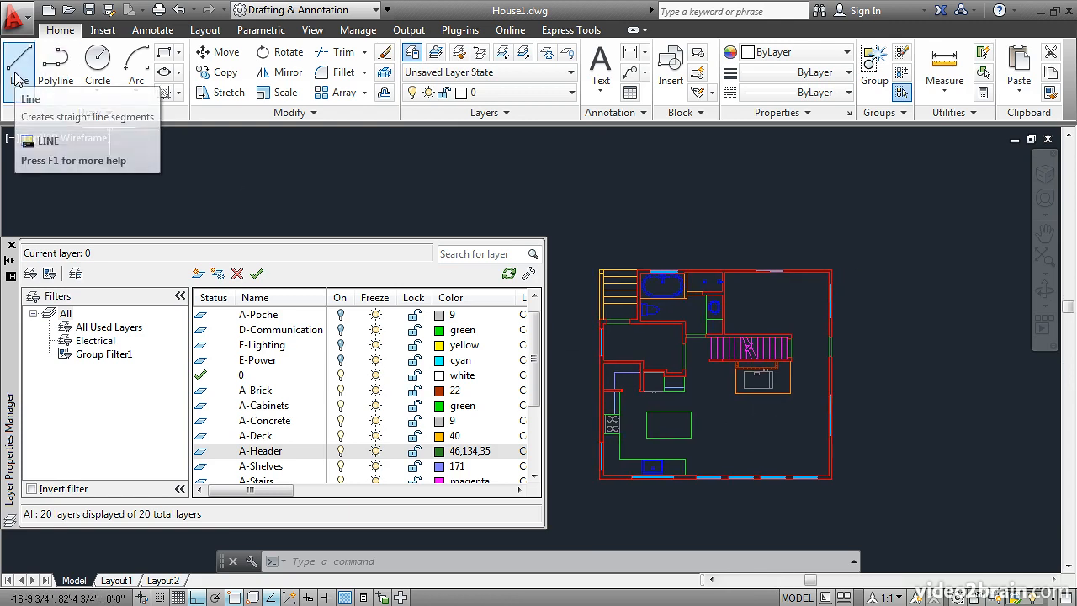
double_click(200, 455)
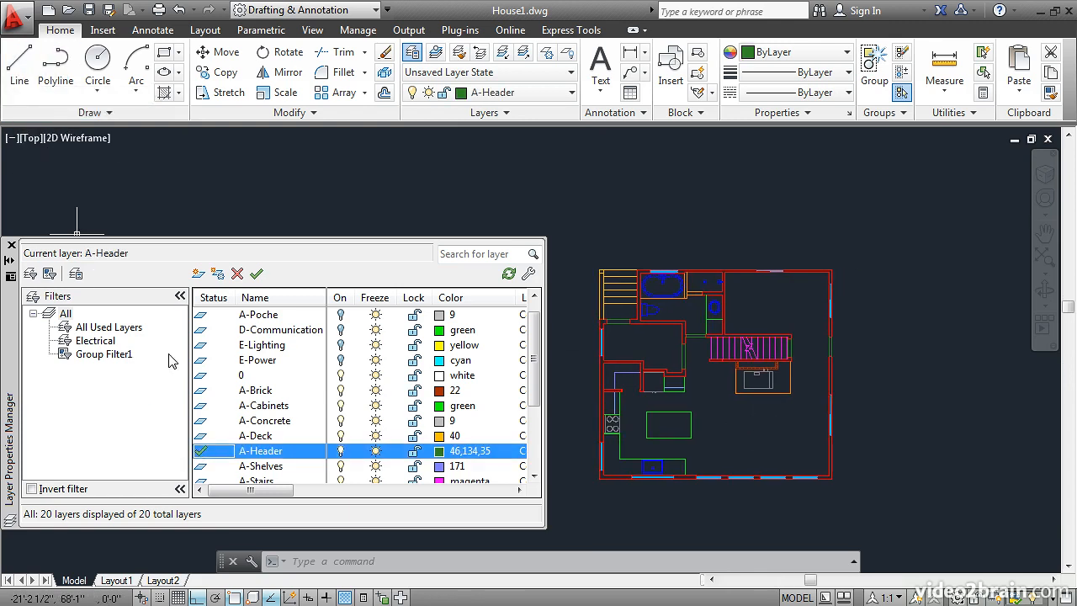
click(19, 67)
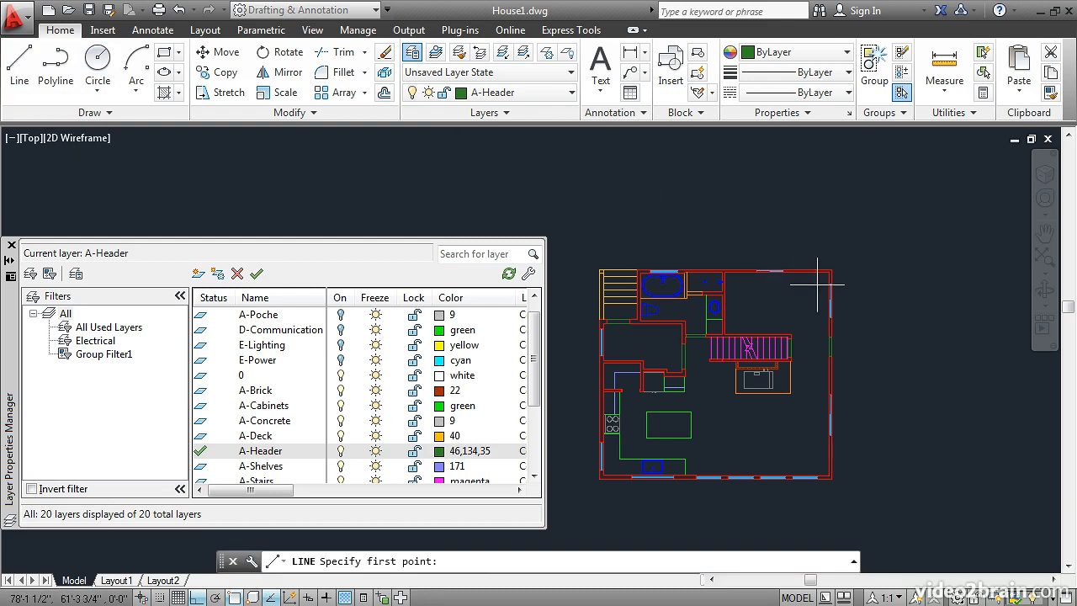
click(902, 391)
click(884, 151)
key(Return)
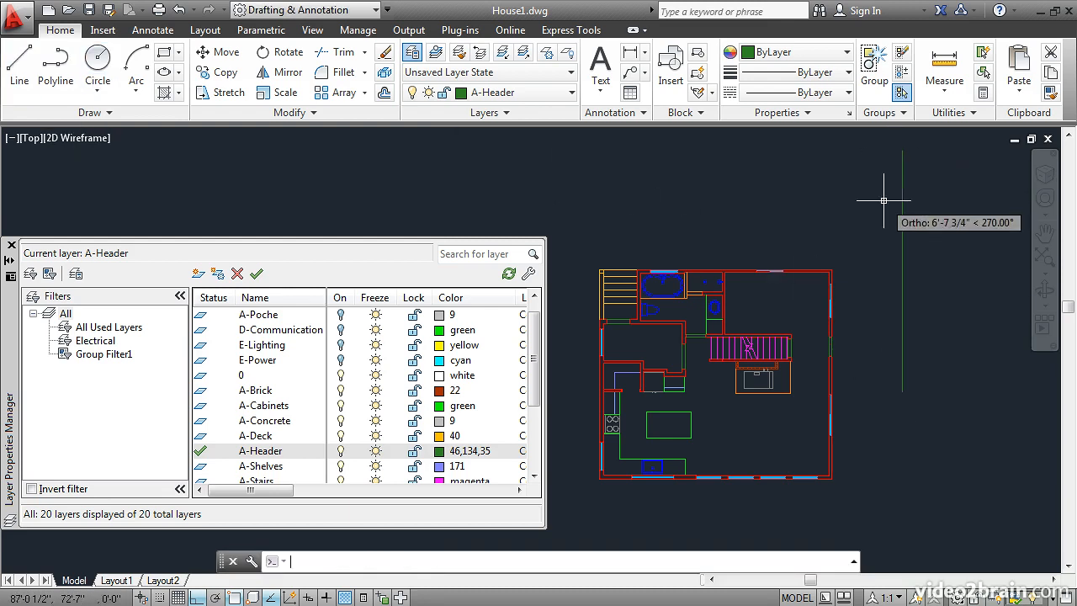
- Make layer 0 current and turn off A-Header, comparing the drawing's extents with the layer on and off
middle_click(726, 361)
middle_click(727, 360)
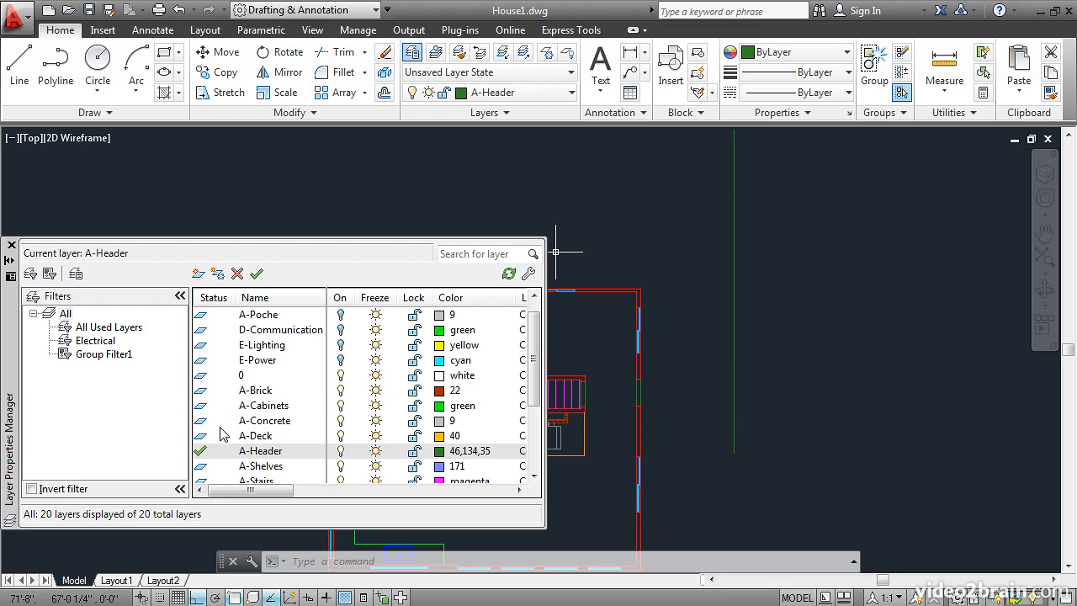
double_click(199, 375)
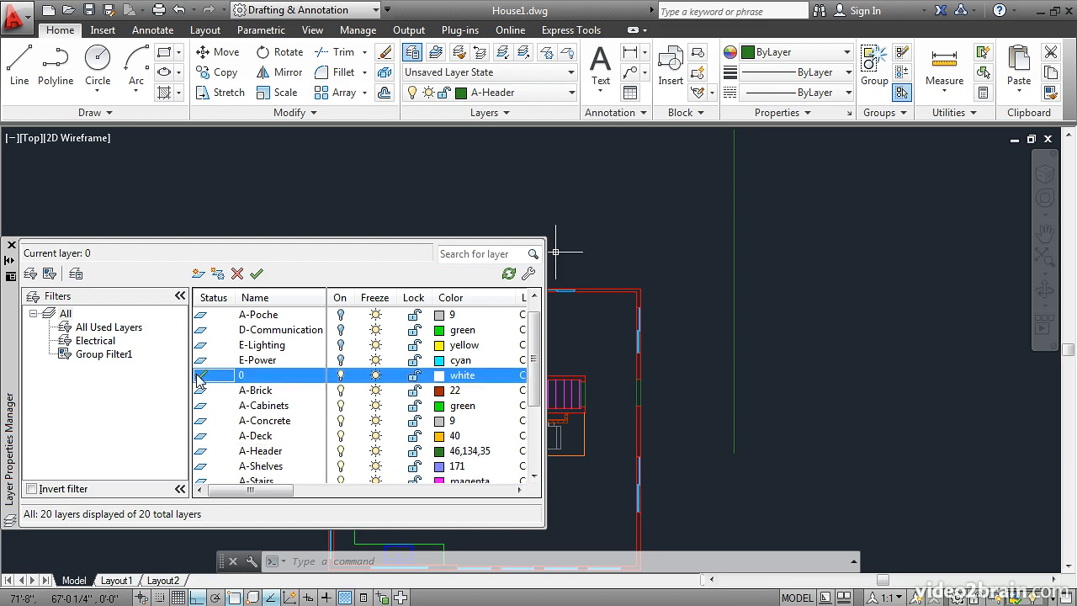
click(341, 451)
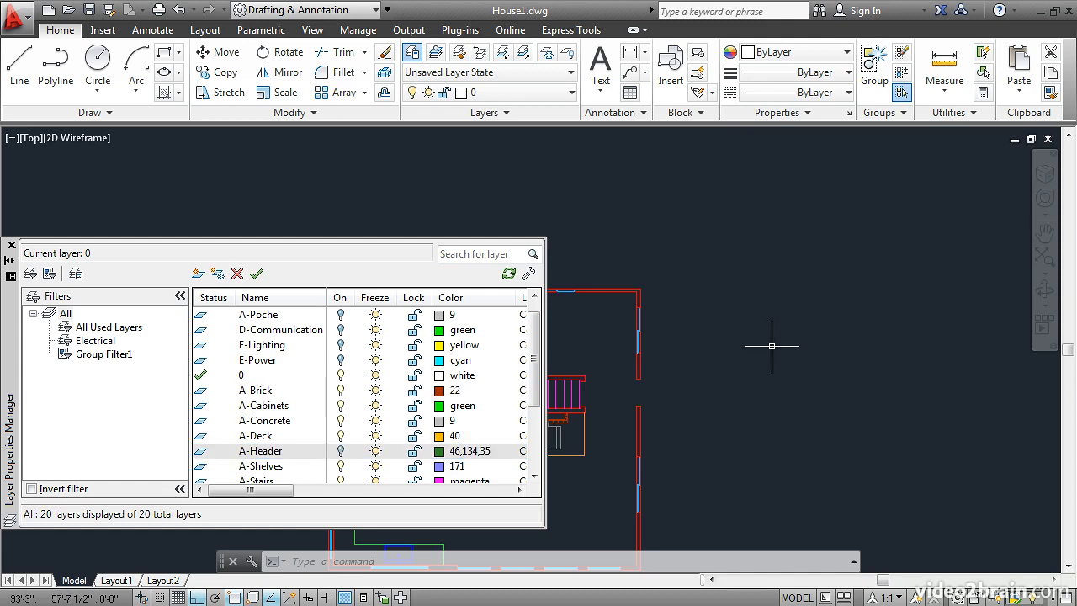
scroll(771, 346, up, 2)
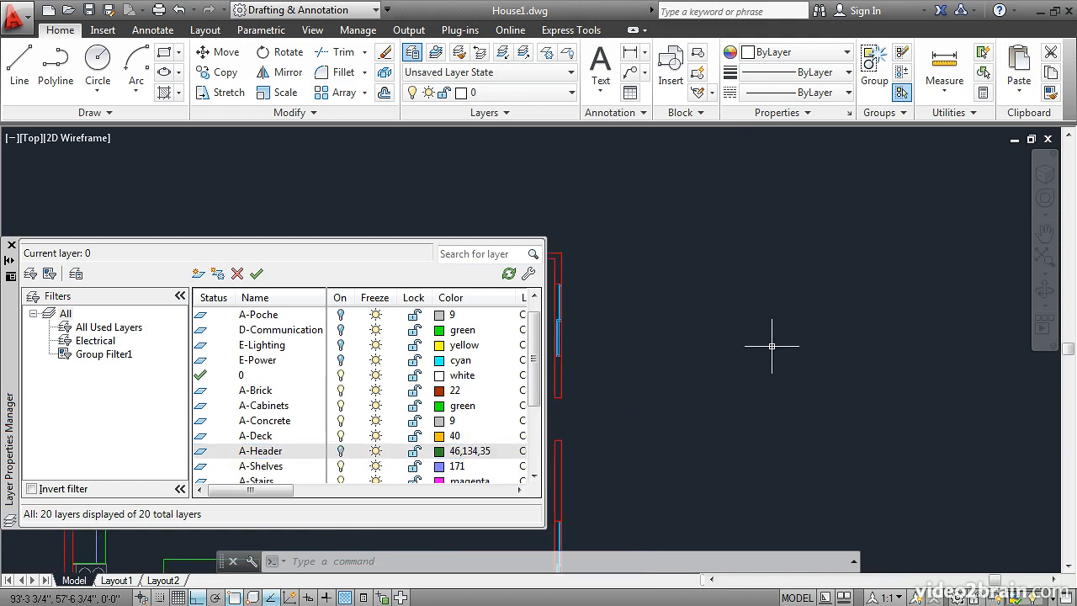
scroll(771, 346, down, 2)
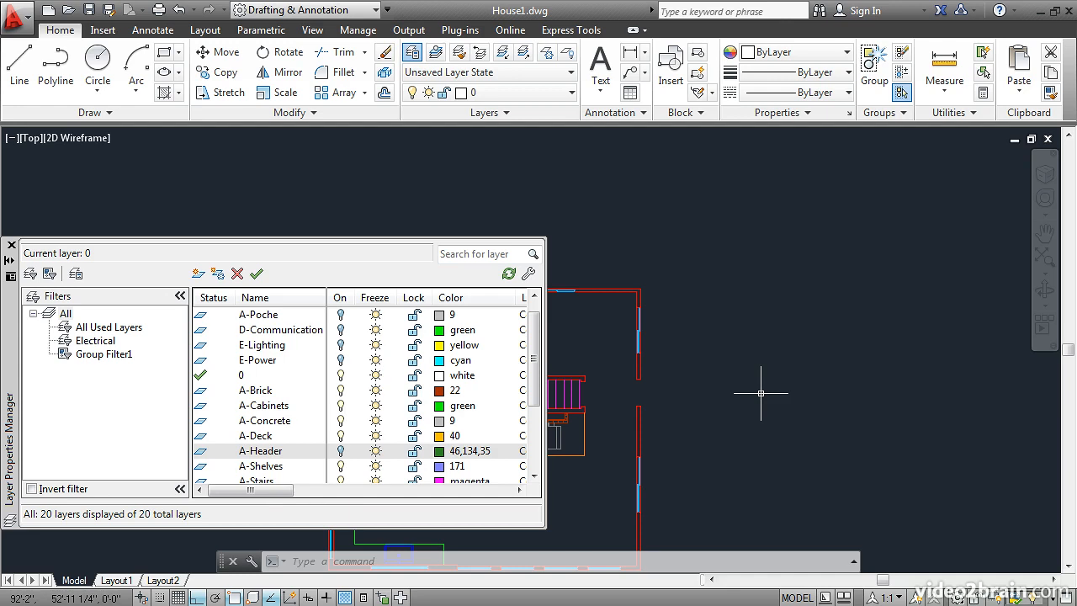
- Turn A-Header back on and freeze it, fitting the view to the drawing's extents
click(376, 456)
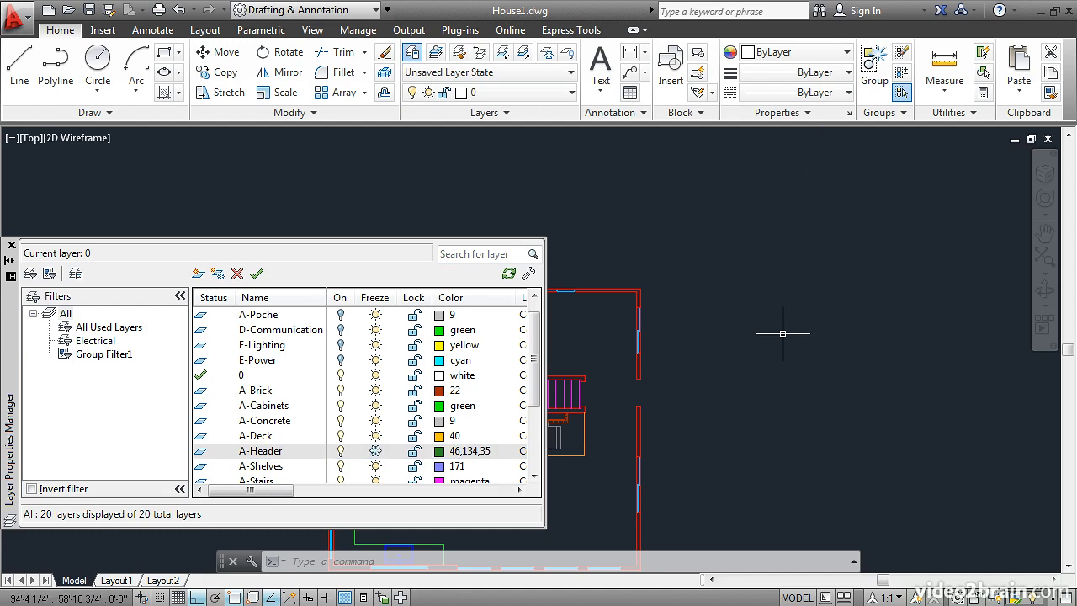
middle_click(849, 396)
middle_click(849, 395)
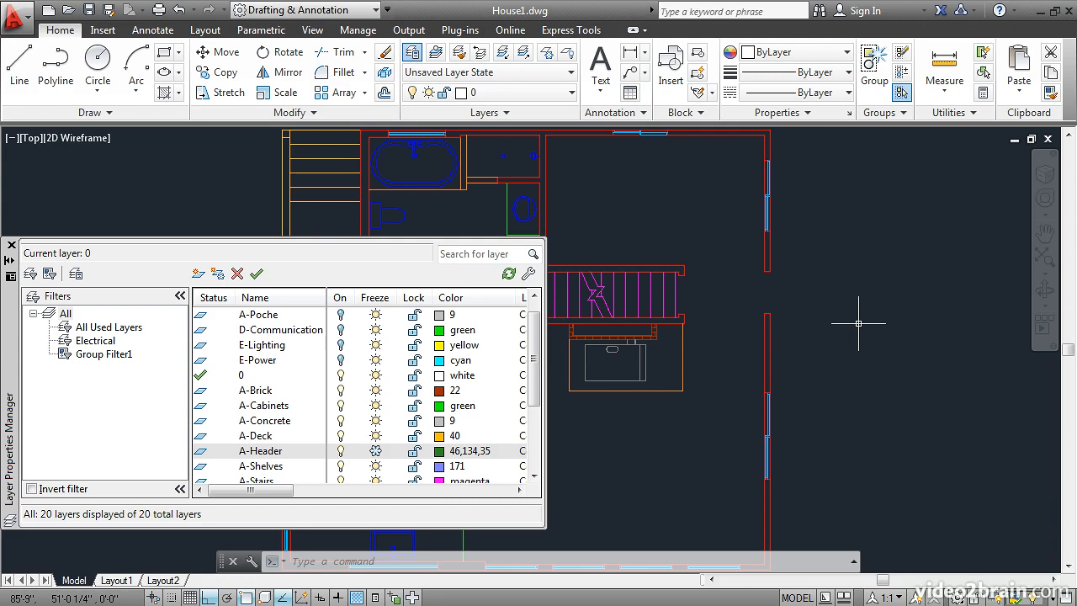
- Thaw the A-Header layer and erase the long vertical line outside the right exterior wall
click(376, 453)
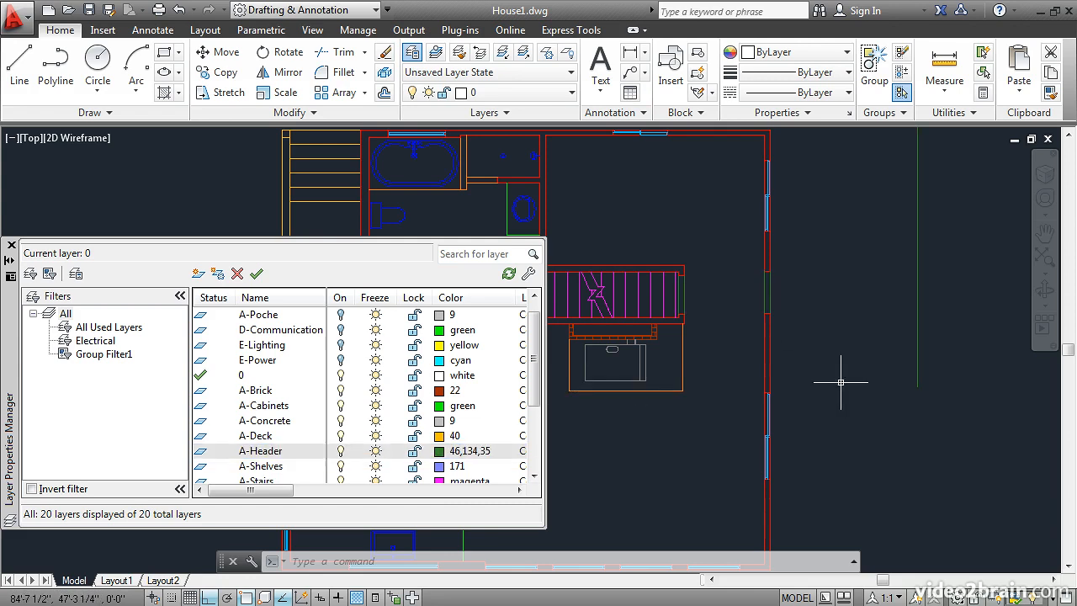
click(384, 51)
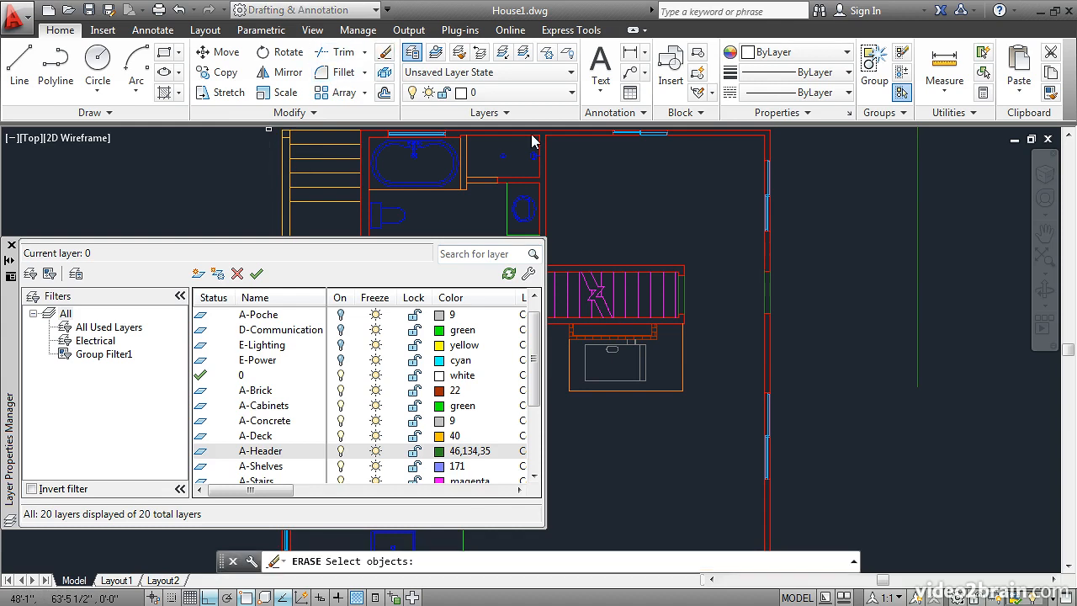
click(918, 264)
key(Return)
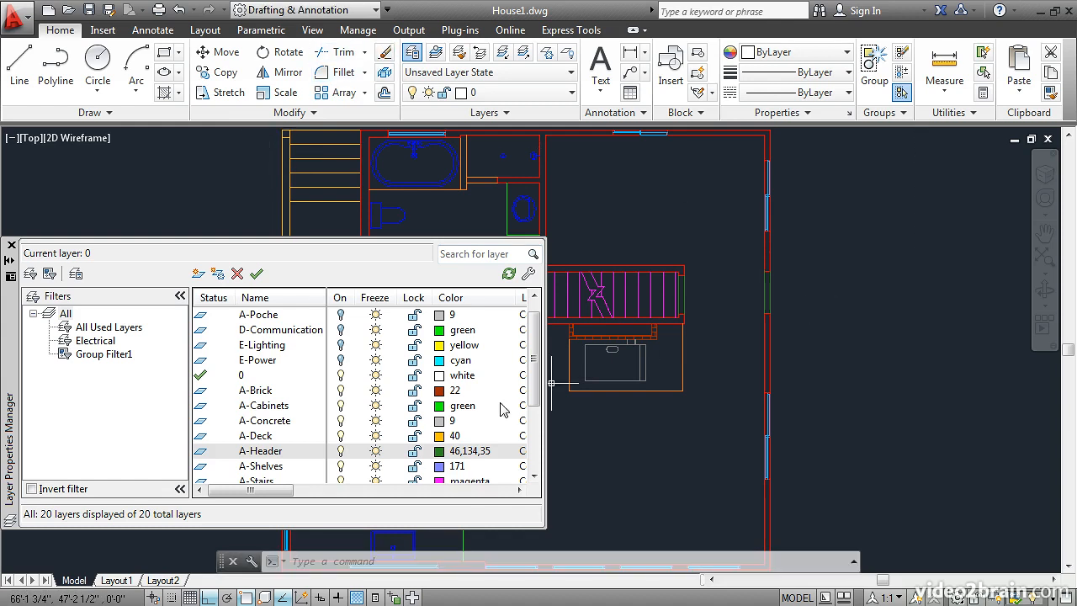
- Lock the A-Header layer and try to erase the header line across the opening in the right exterior wall
click(413, 452)
click(413, 452)
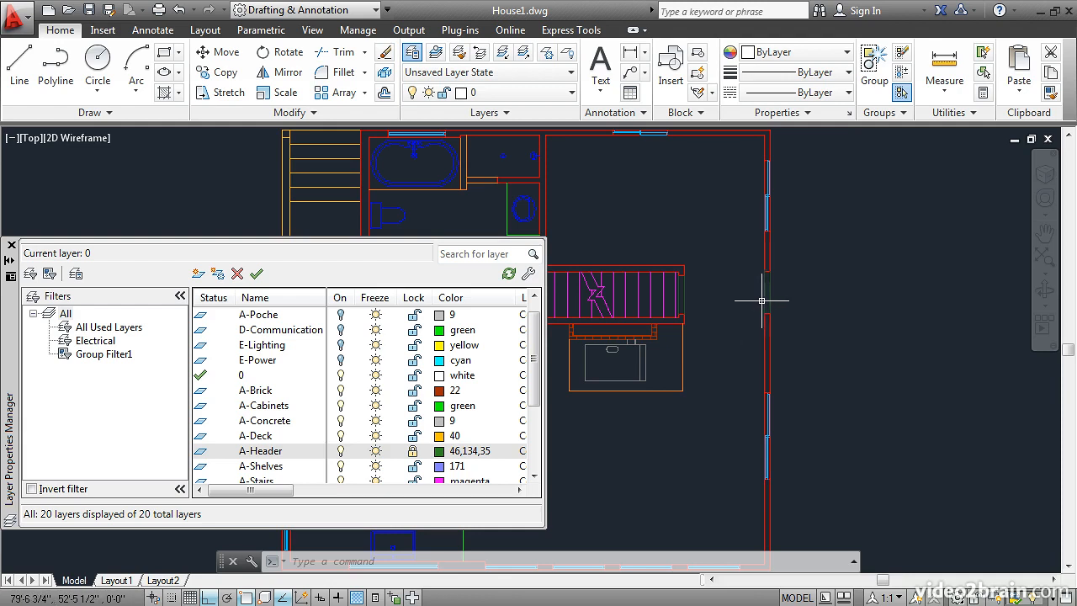
mouse_move(765, 299)
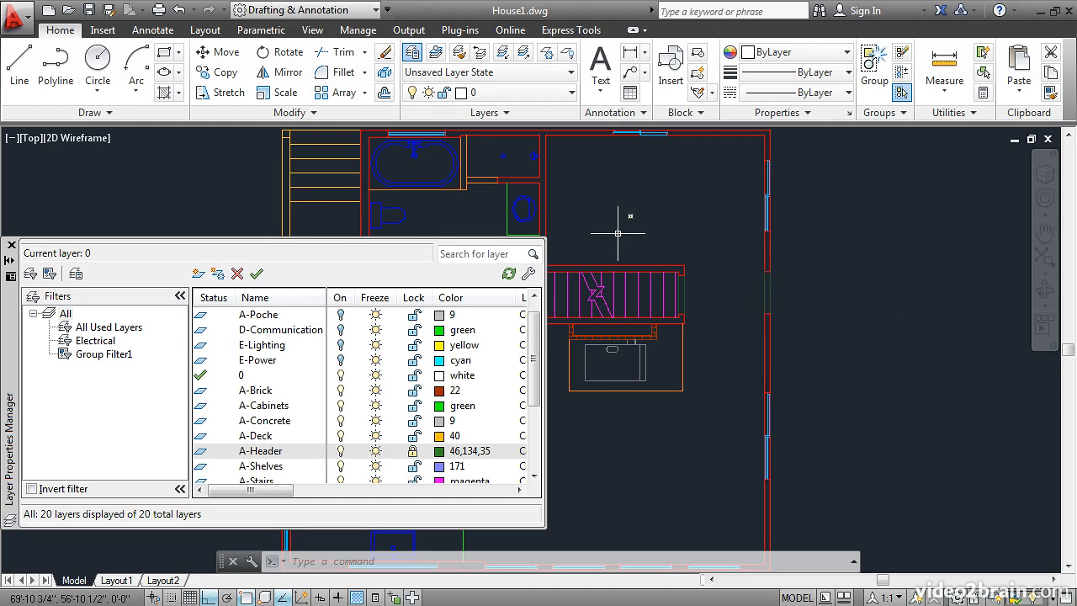
click(384, 56)
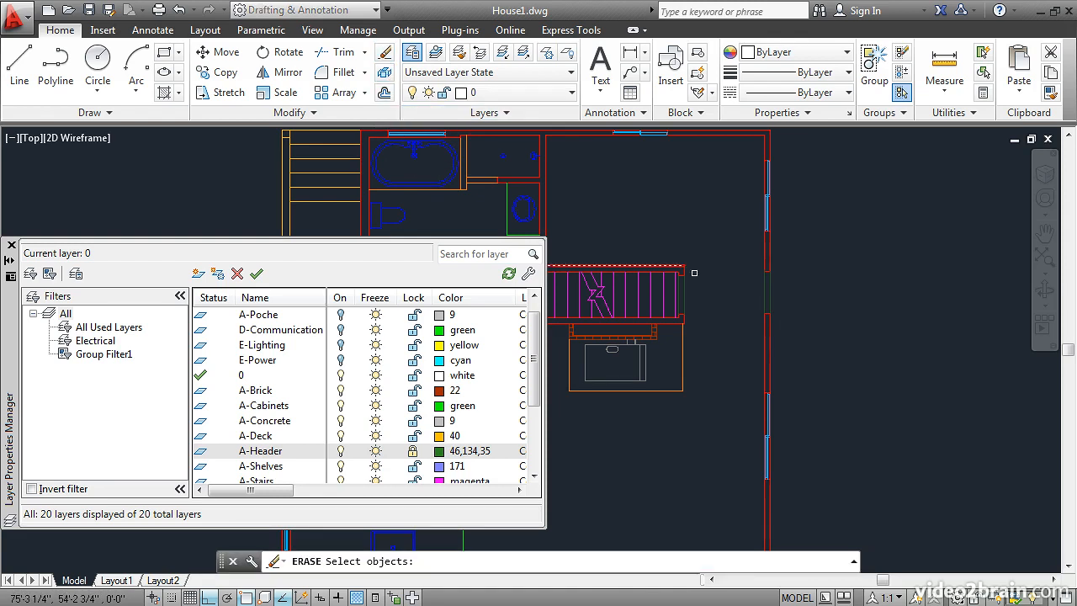
click(764, 295)
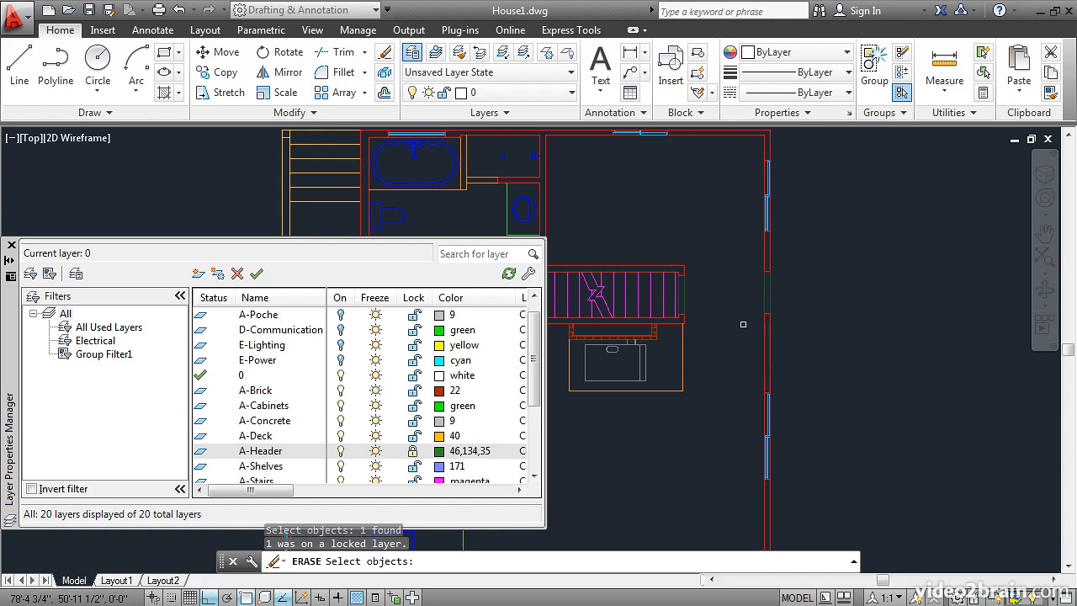
- Unlock A-Header, assign it the PHANTOM2 linetype, and inspect the header line in the right exterior wall
click(413, 452)
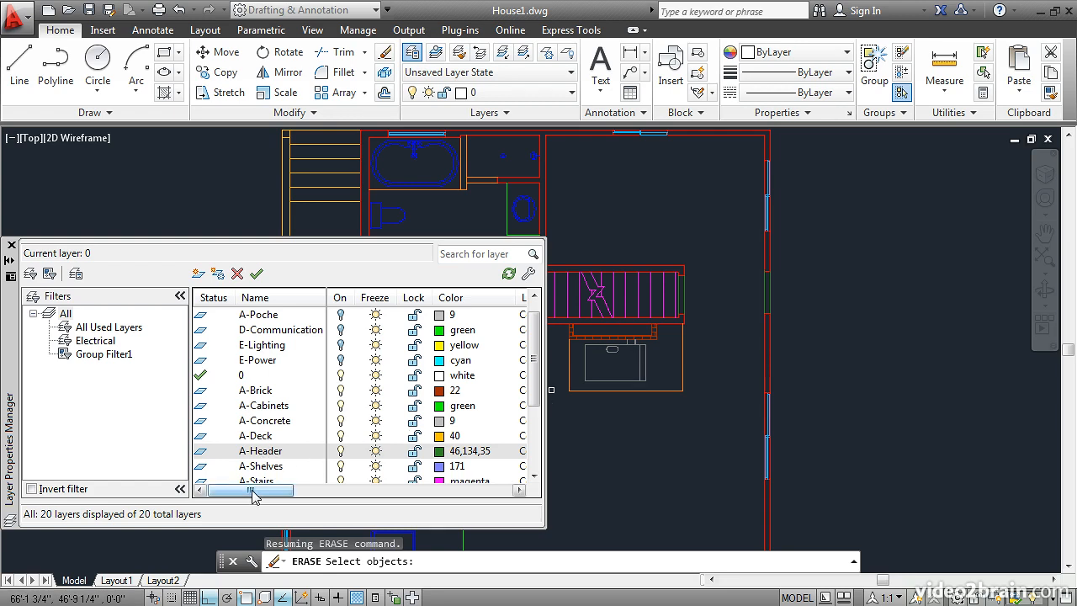
drag(253, 495, 329, 505)
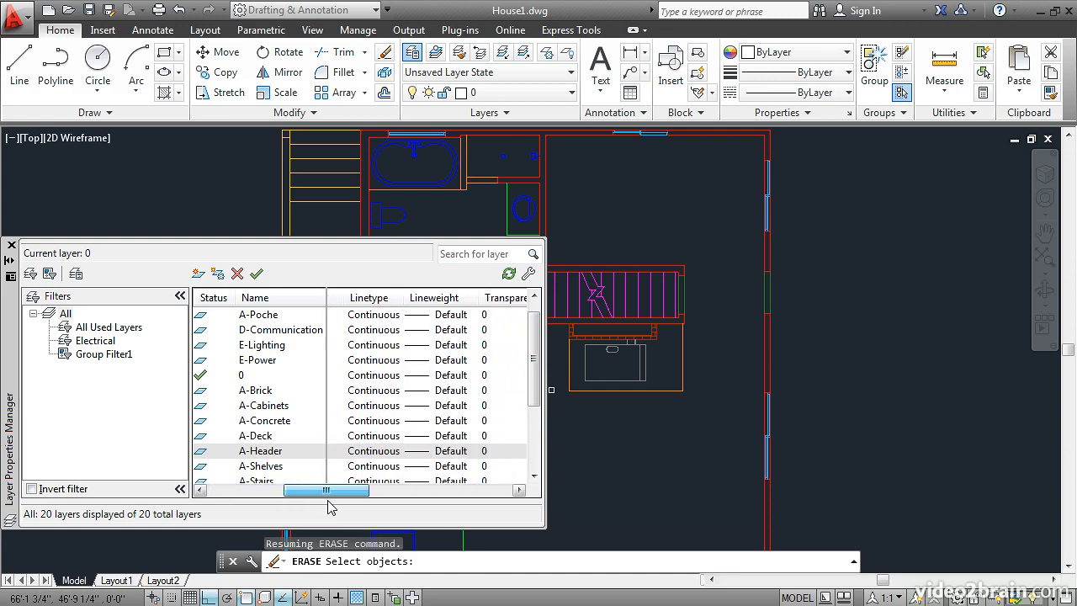
click(364, 457)
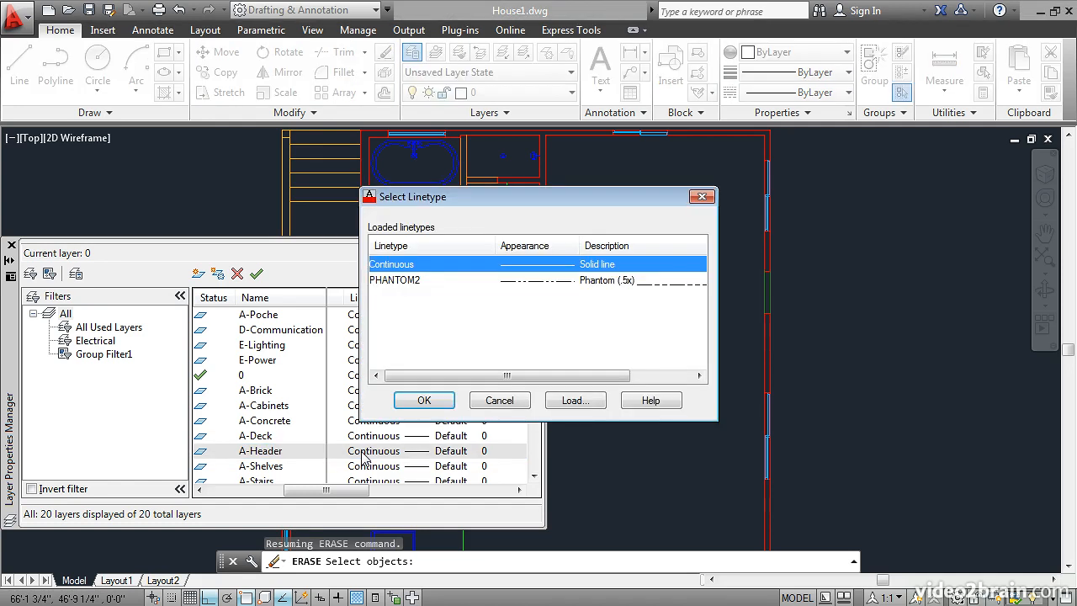
click(402, 281)
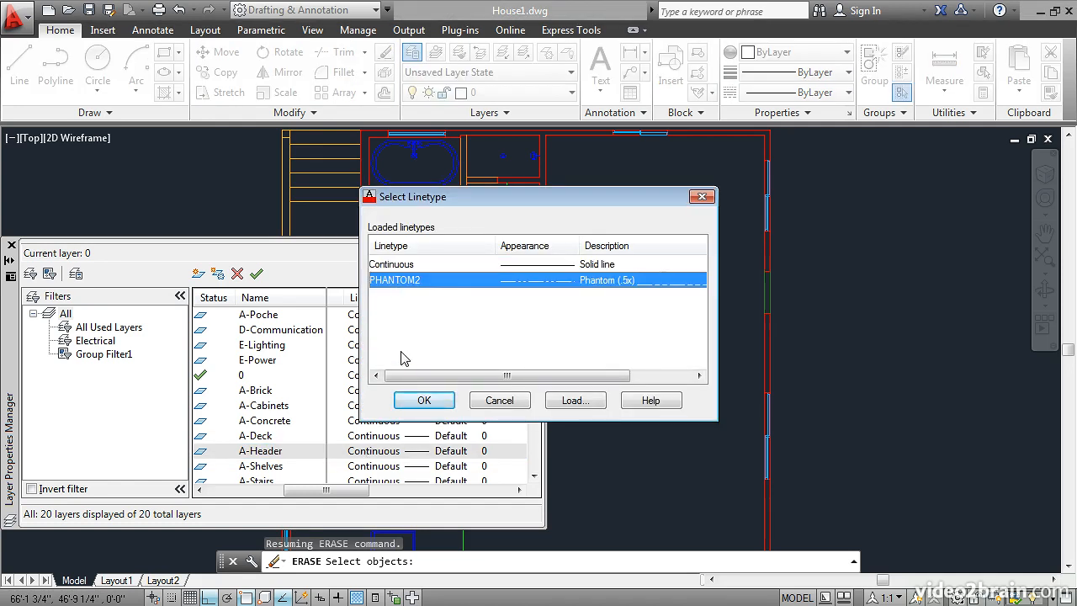
click(421, 400)
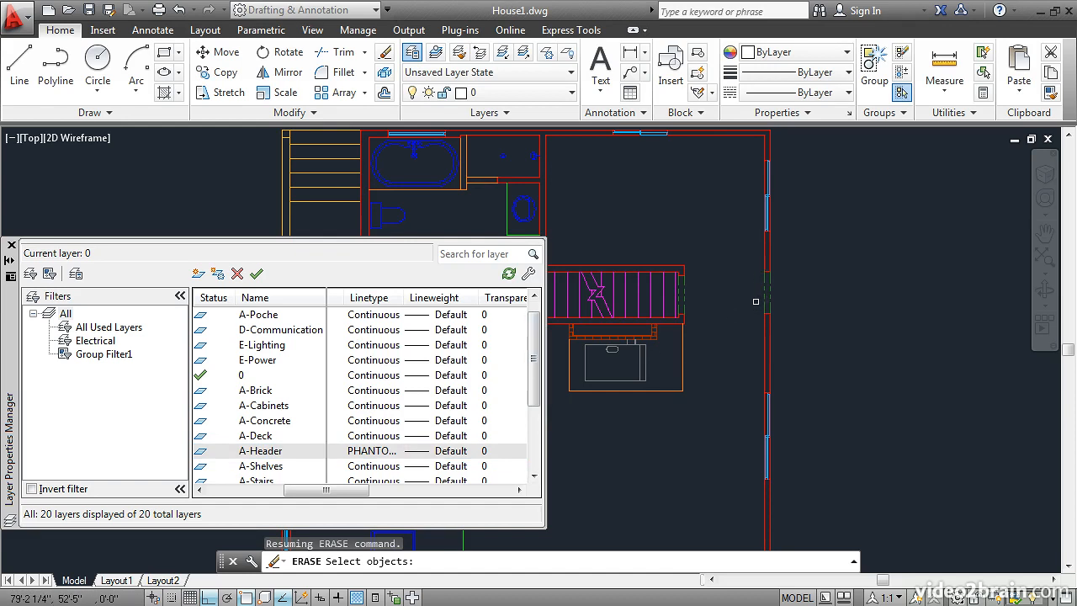
key(Escape)
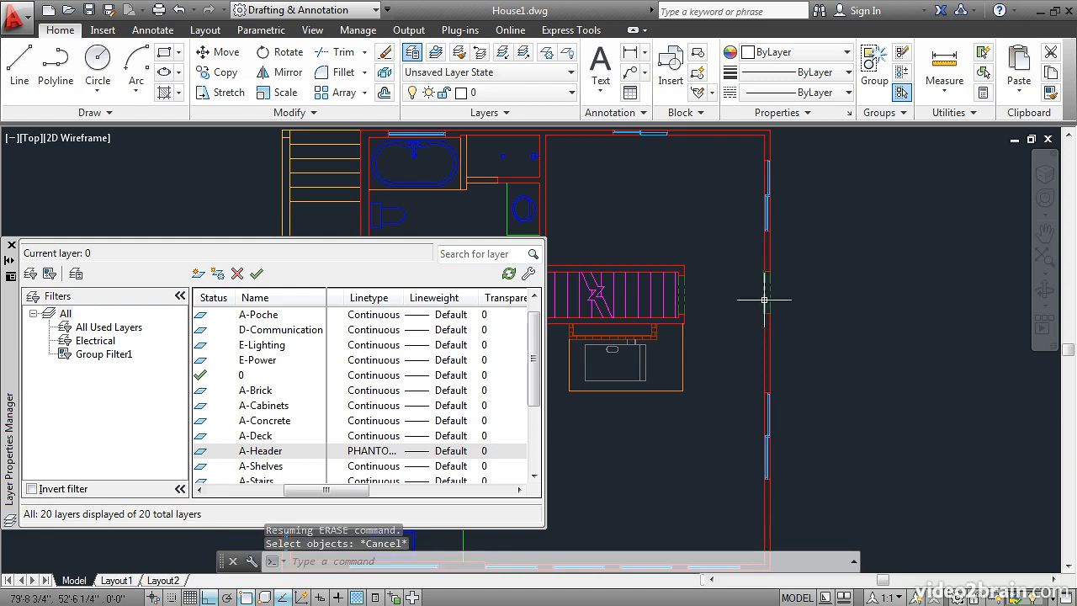
click(764, 301)
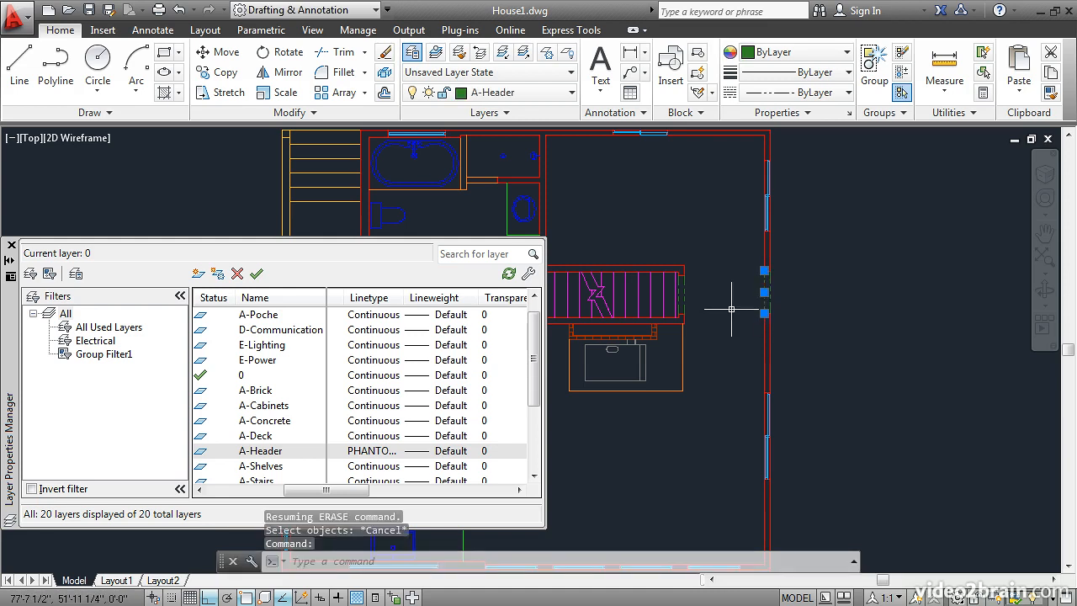
key(Escape)
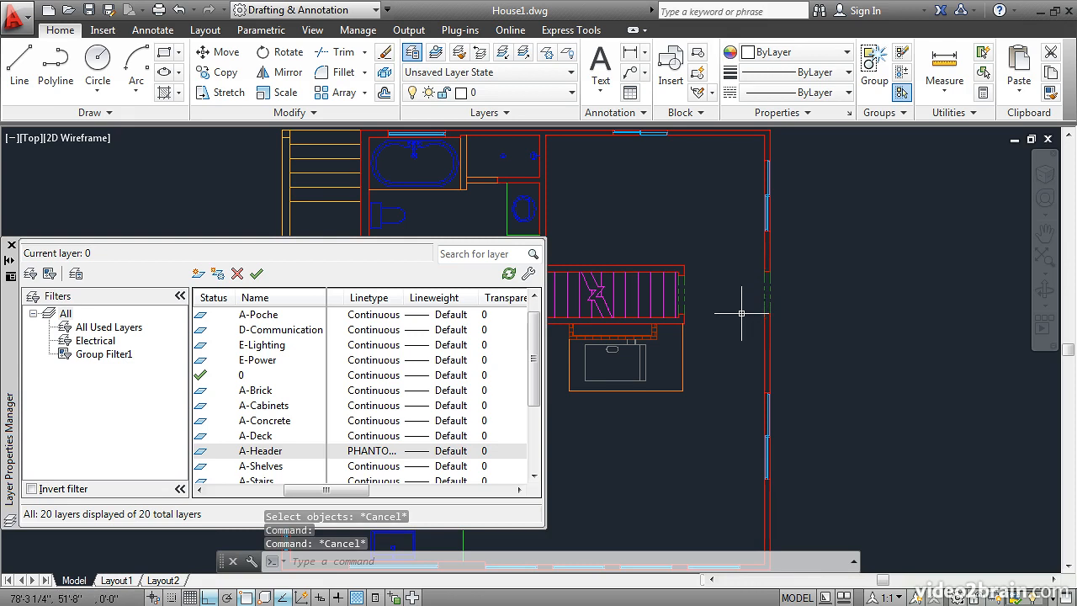
- Set the A-Header layer's linetype to Continuous and its lineweight to 0.25 mm
click(367, 455)
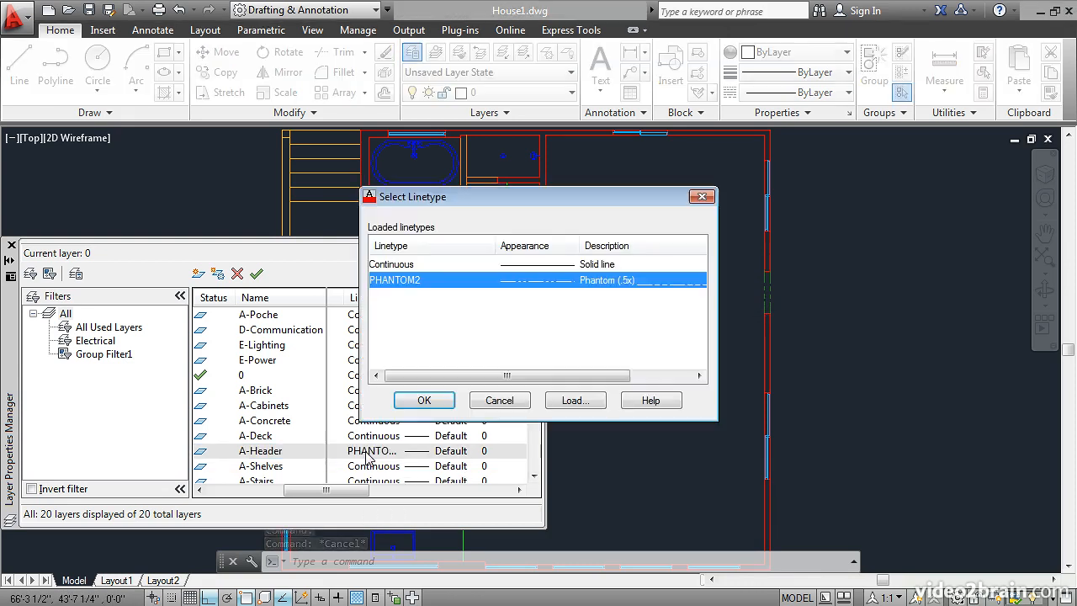
click(392, 264)
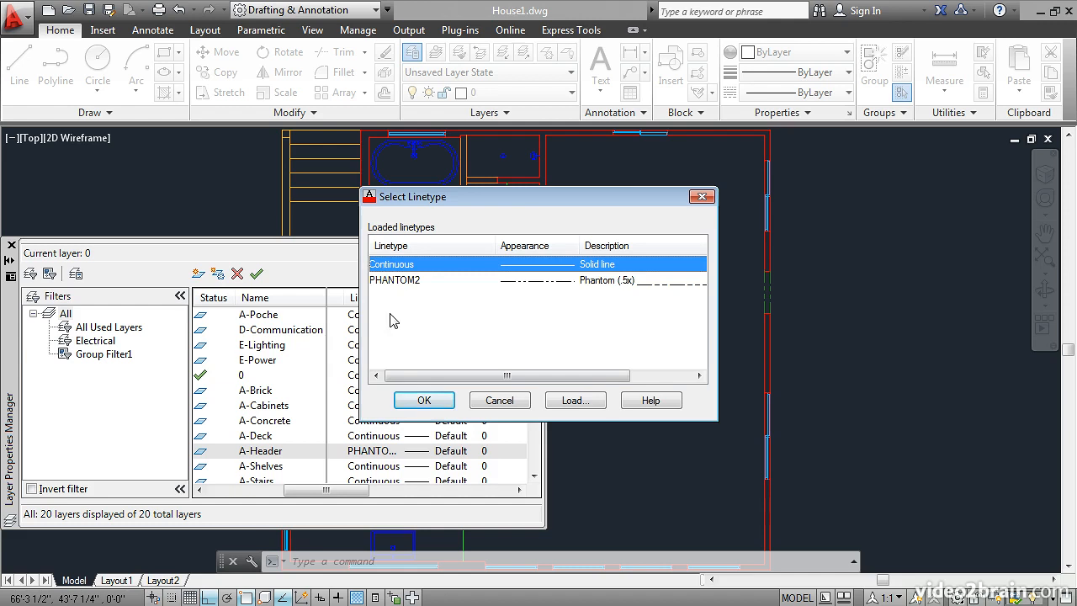
click(421, 400)
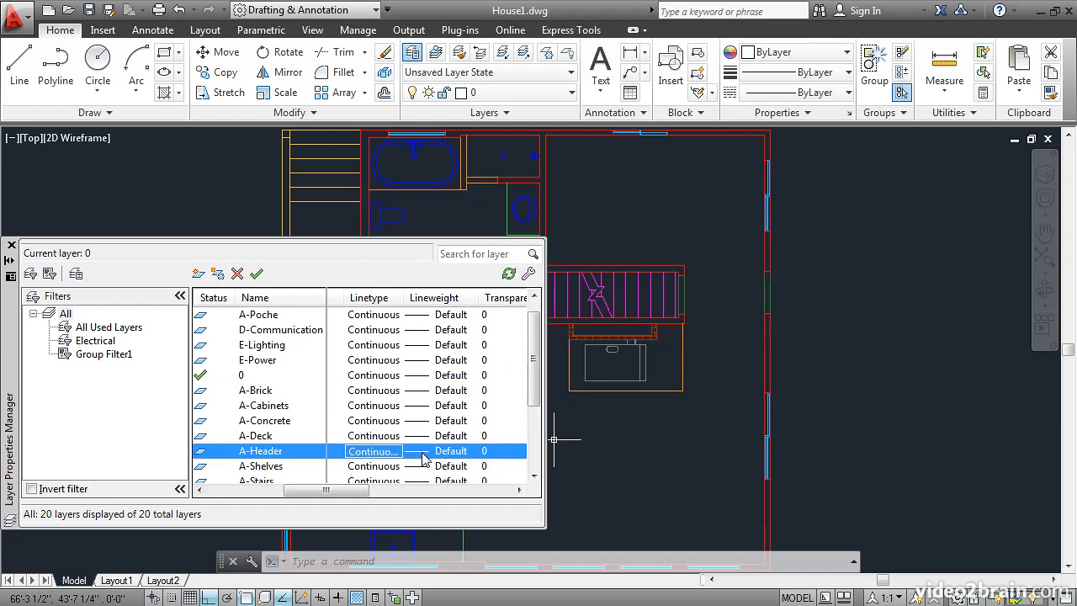
click(423, 455)
click(485, 319)
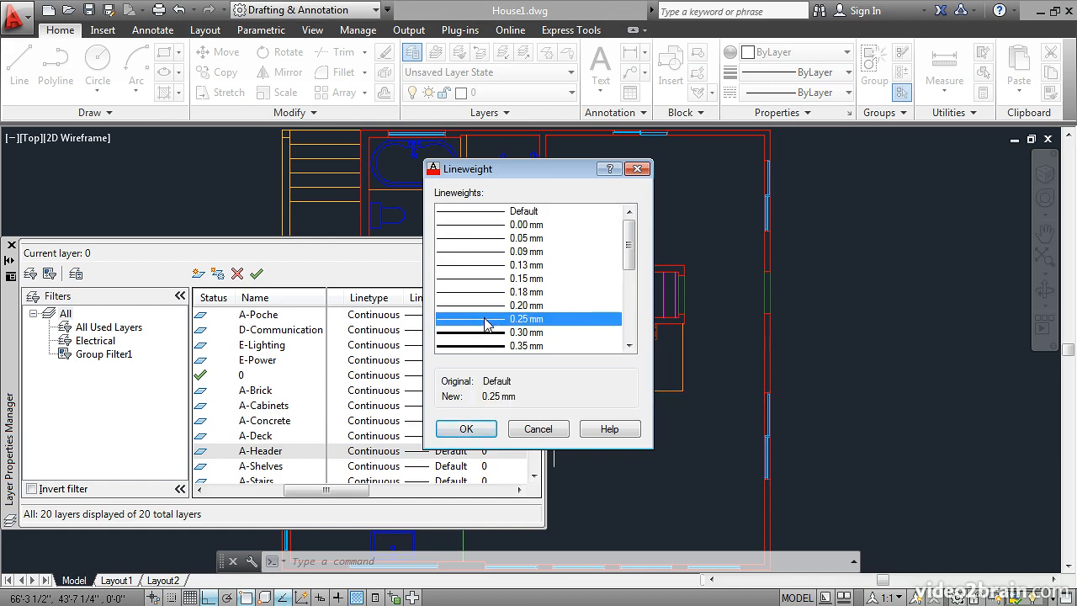
click(466, 429)
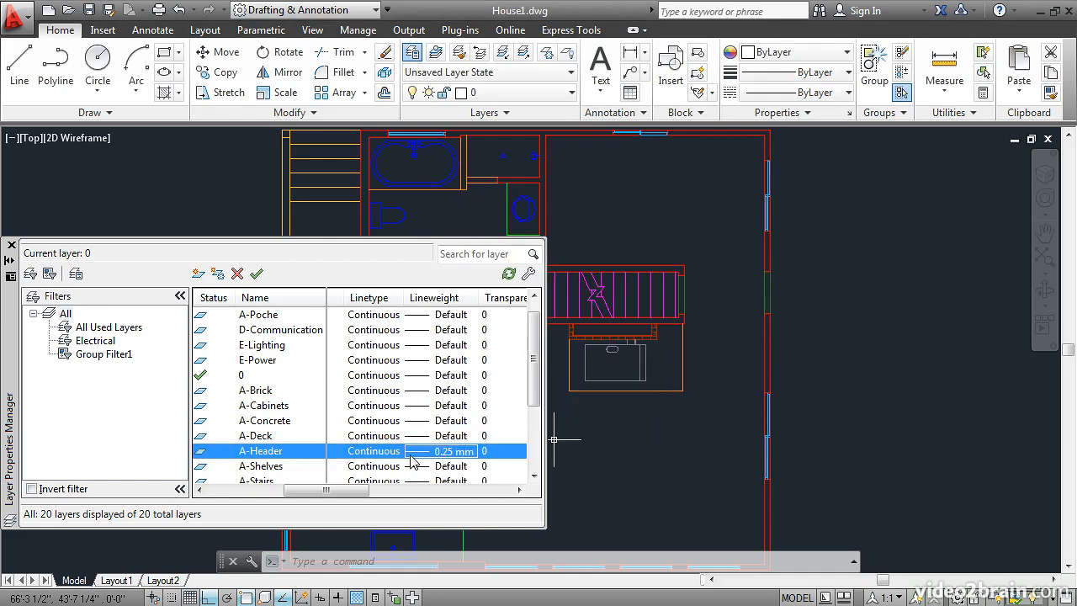
- Turn plotting off and back on for the A-Header layer while reviewing its remaining layer properties
drag(351, 491, 380, 500)
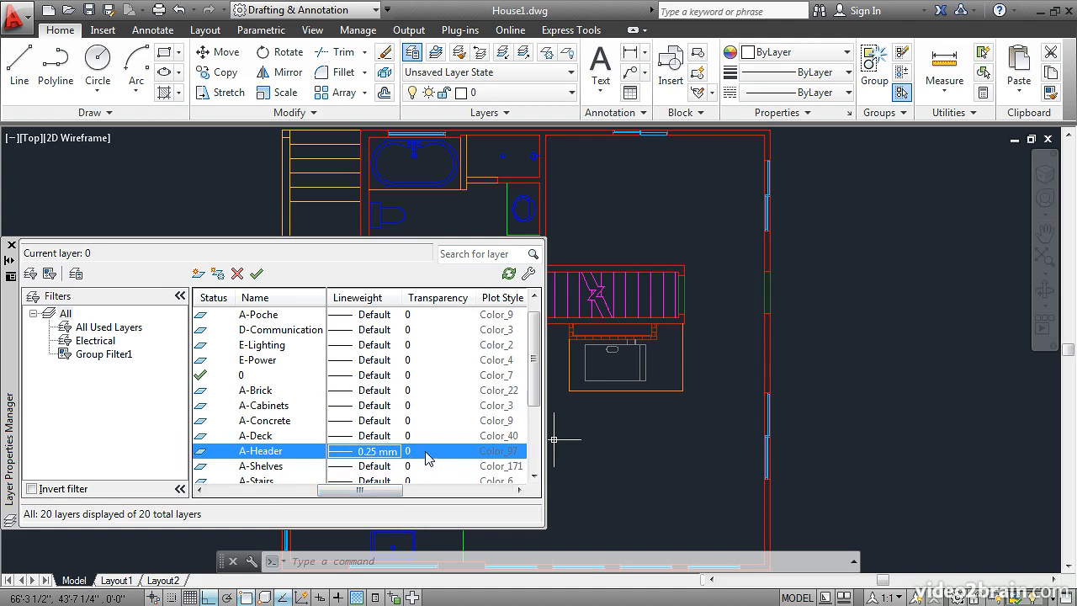
drag(357, 500, 393, 500)
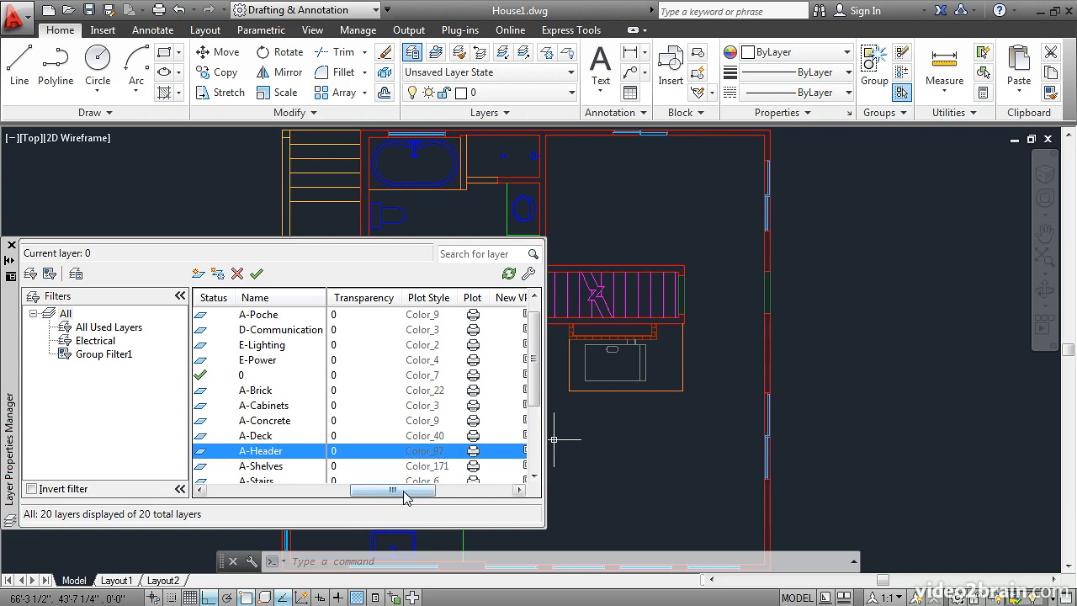
drag(402, 493, 305, 503)
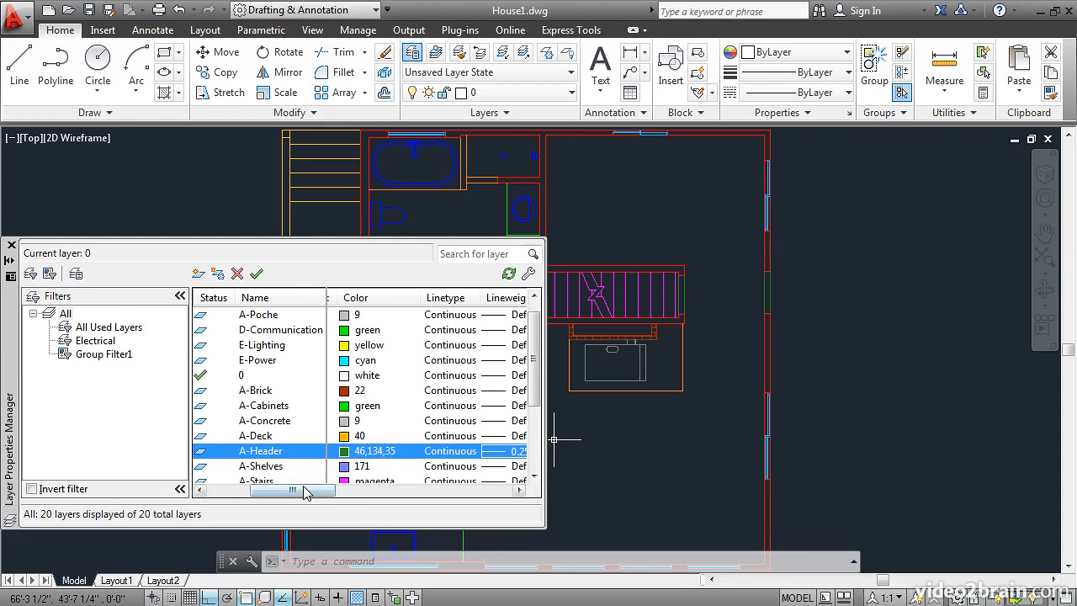
drag(305, 495, 413, 494)
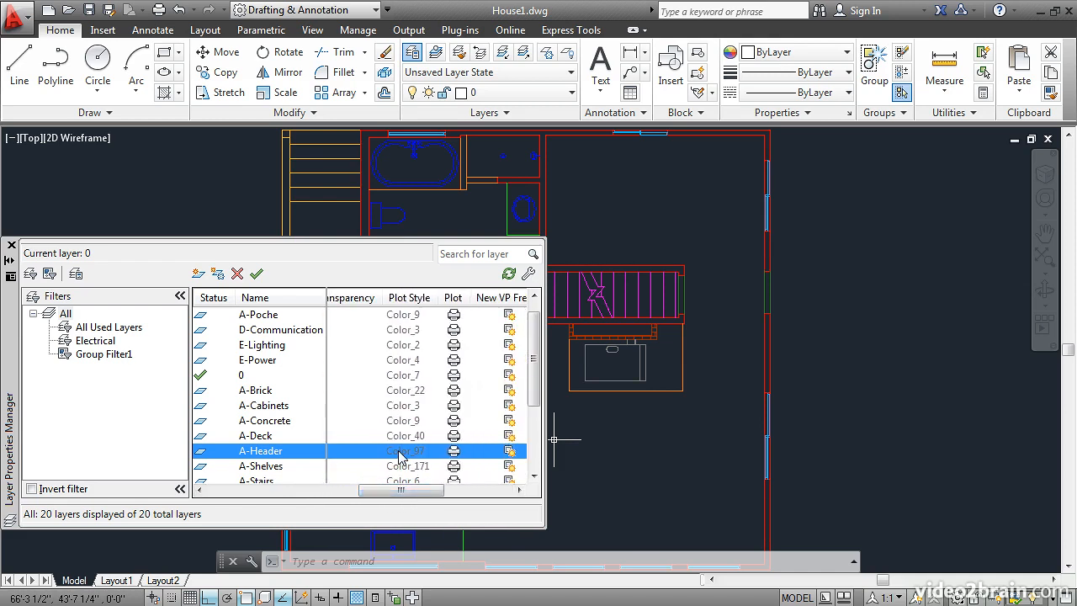
click(454, 455)
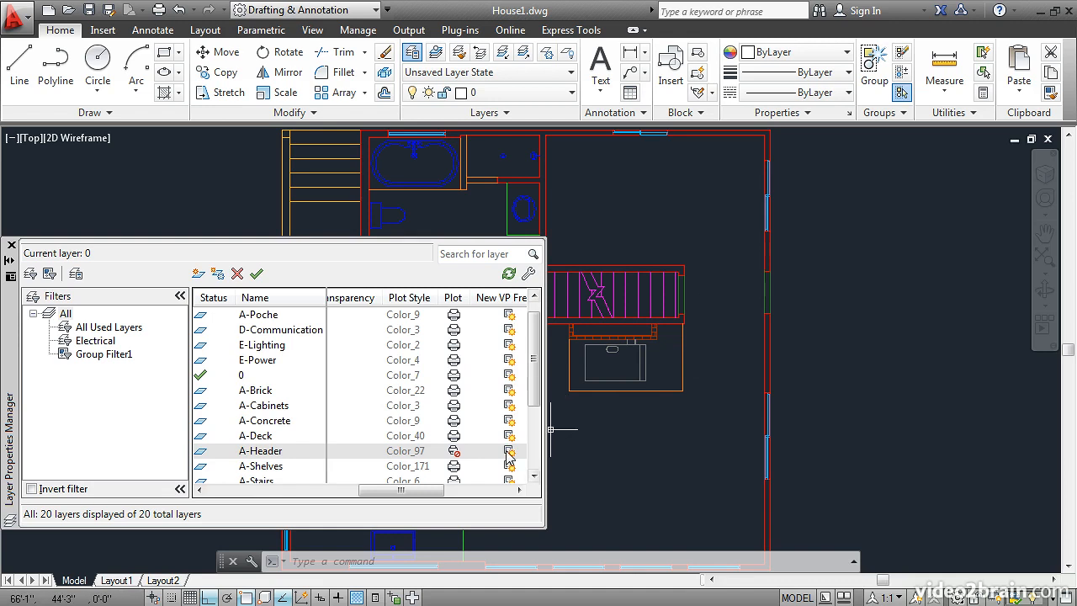
click(453, 452)
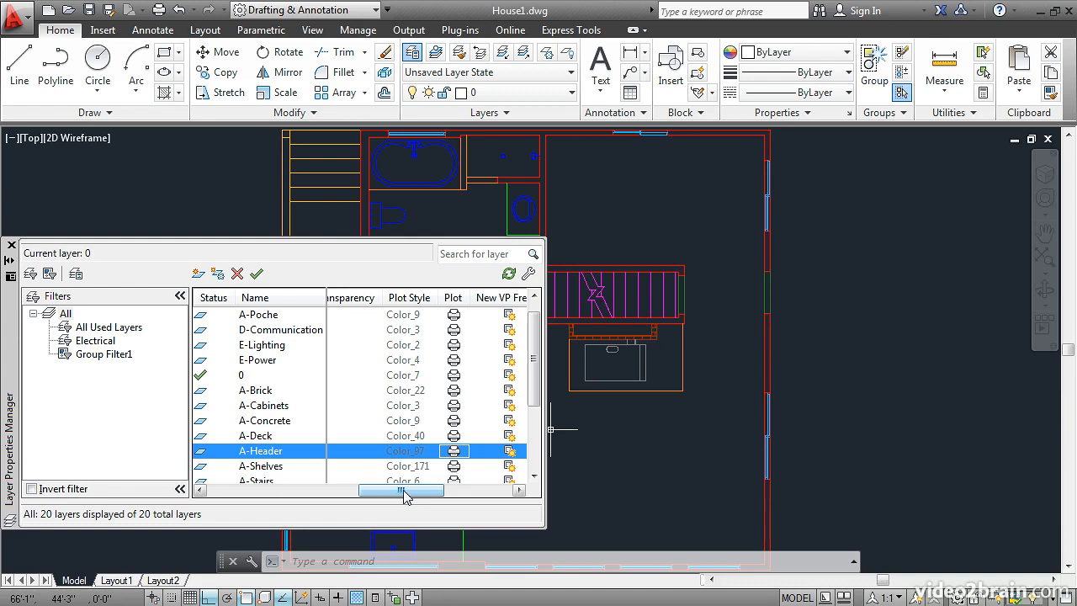
drag(404, 495, 431, 494)
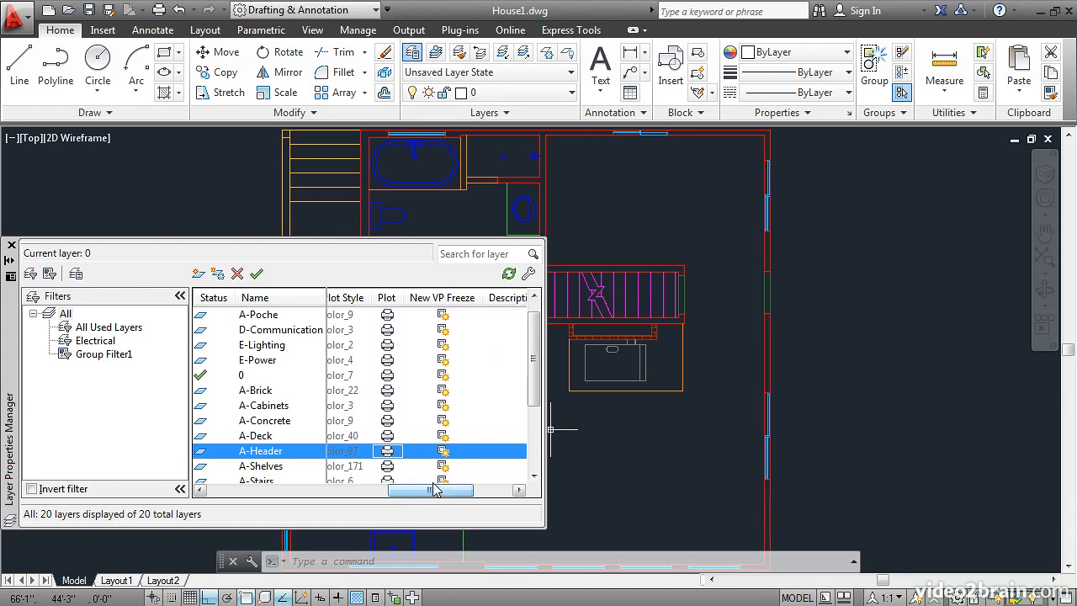